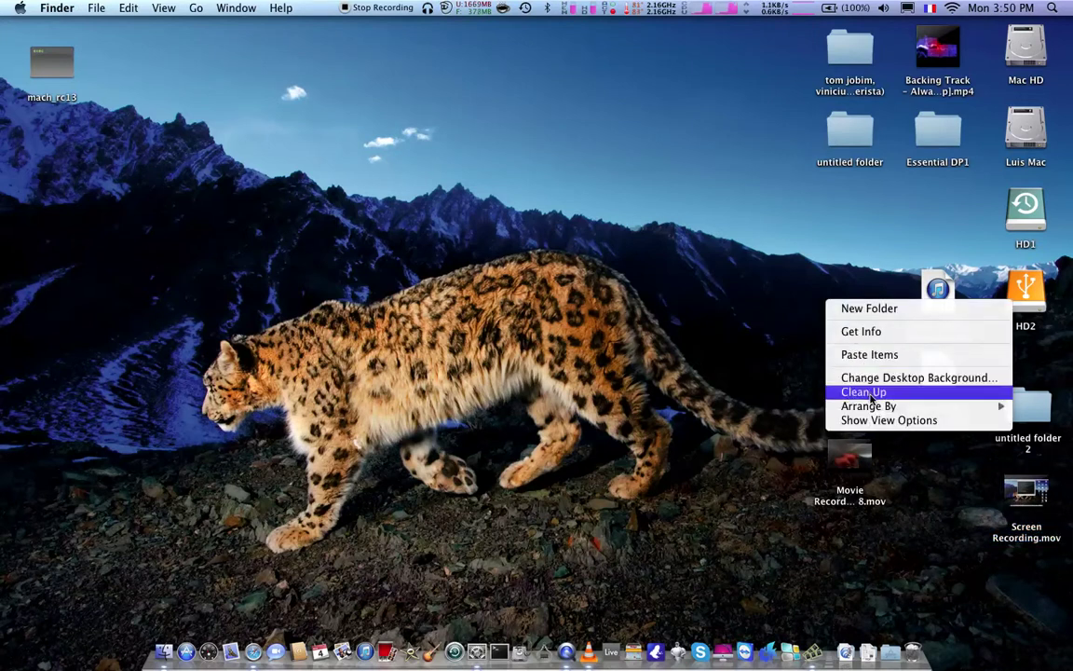
Arrange the desktop icons in order by name.
mouse_move(869, 407)
left_click(794, 401)
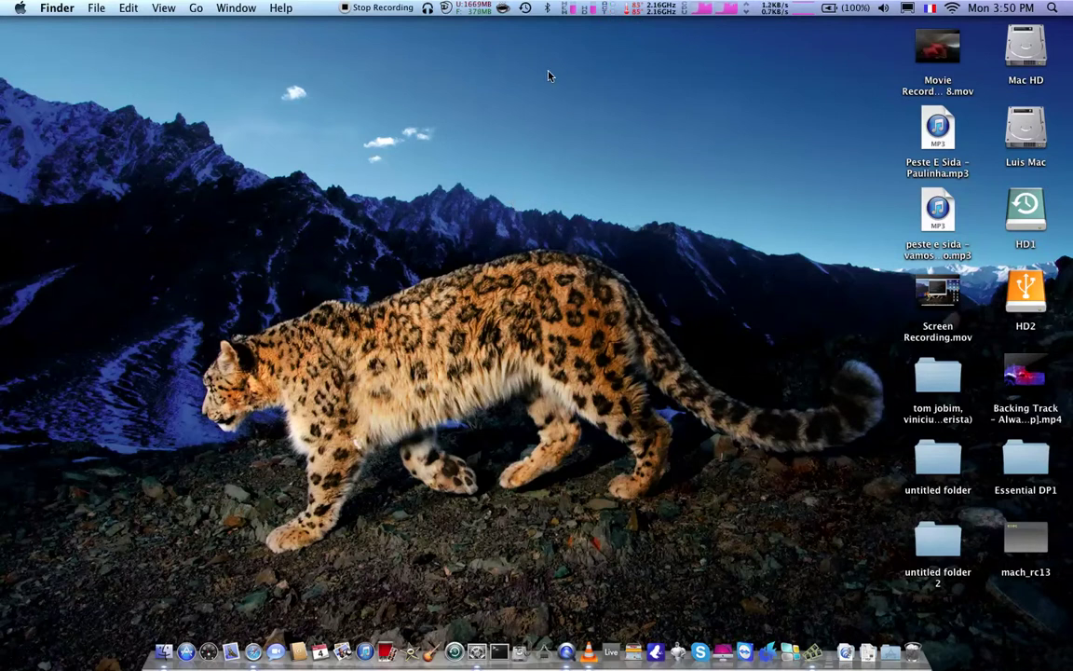
Open the Time Machine preferences to view the backup disk and schedule.
left_click(525, 9)
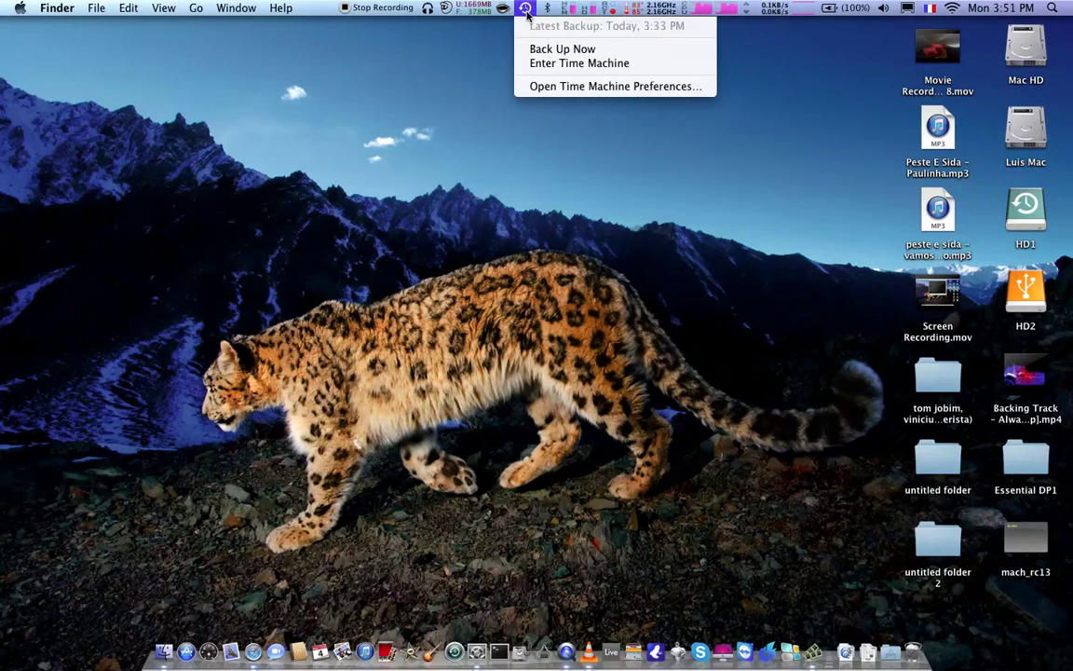
left_click(527, 86)
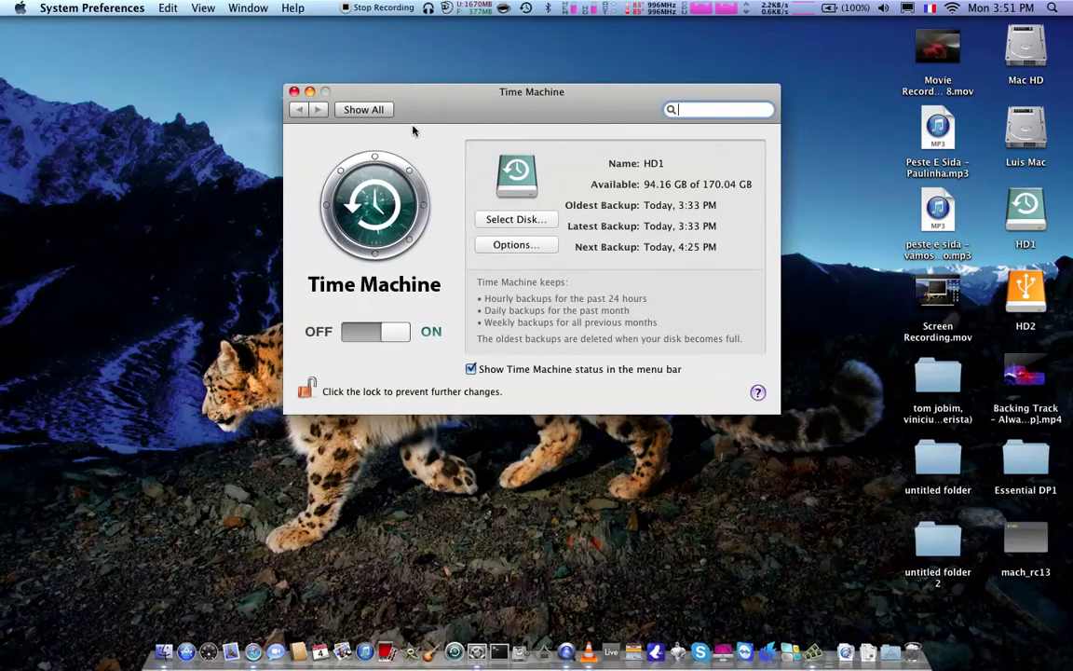
left_click(525, 11)
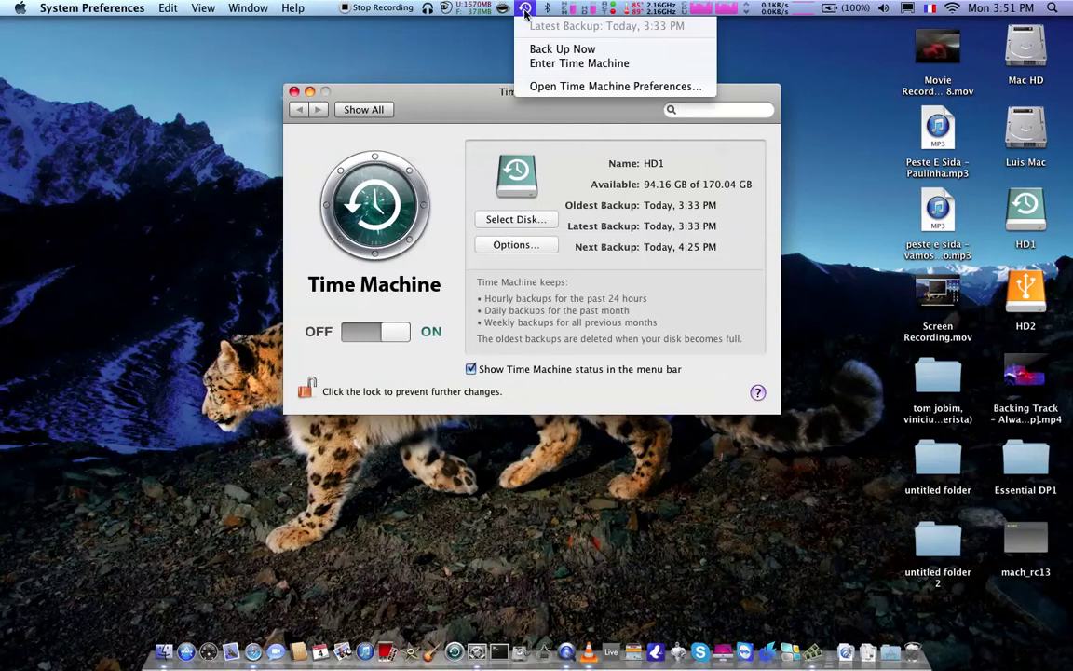
left_click(562, 87)
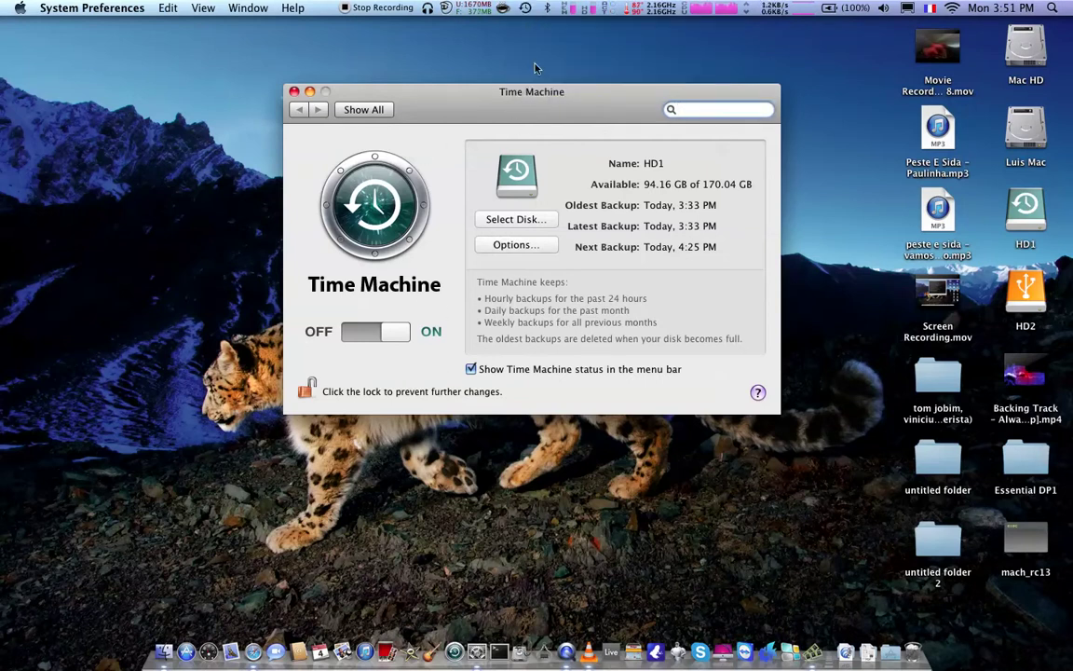
Enter Time Machine, browse the Desktop folder's 3:33 PM backup, return to the present, and exit without restoring anything.
left_click(526, 8)
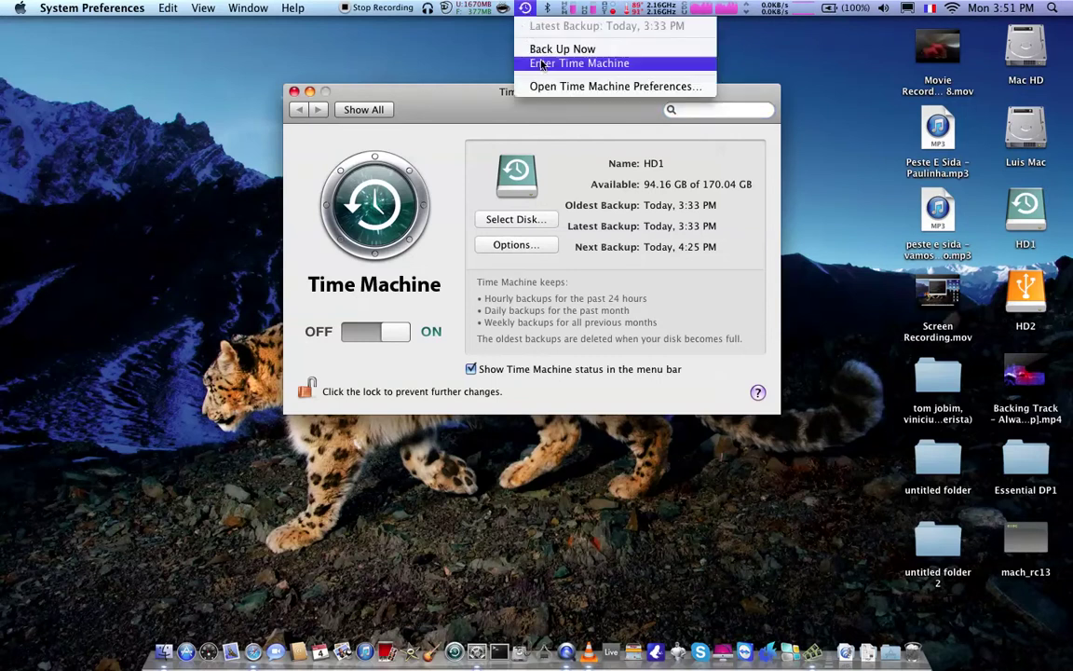
left_click(541, 64)
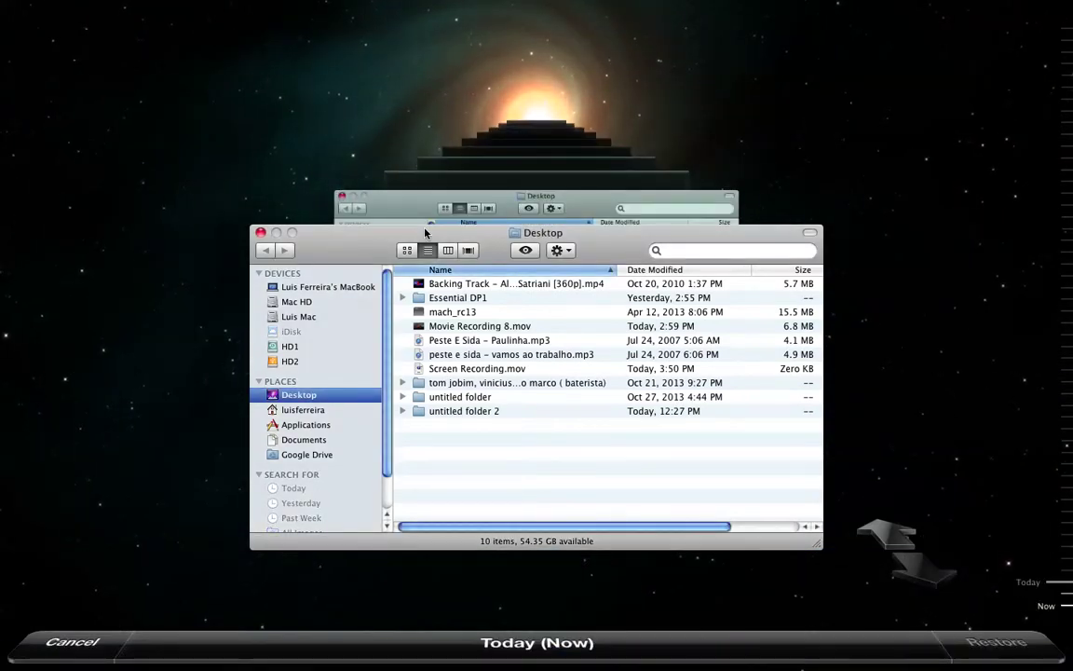
left_click(887, 538)
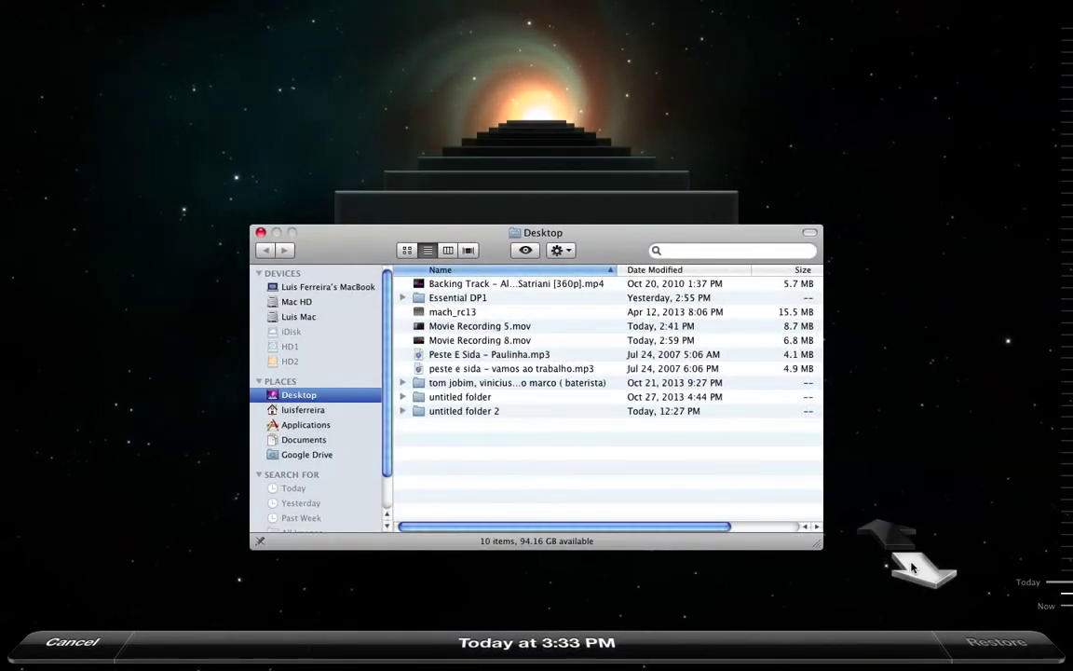
left_click(912, 568)
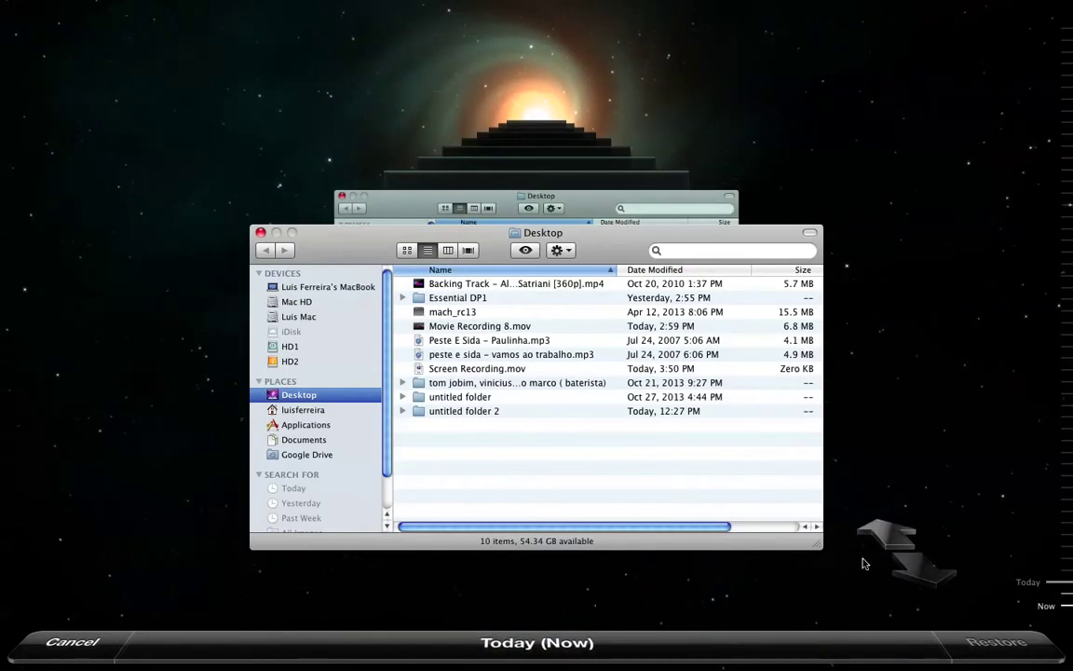
left_click(82, 643)
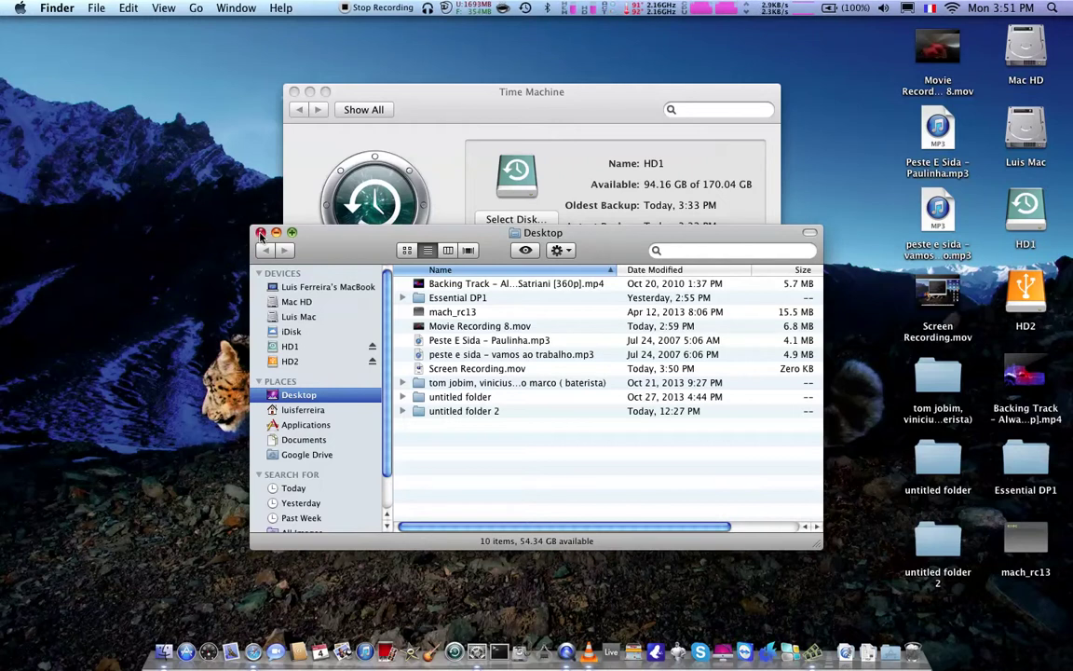
Shift the browser window slightly in the Spaces overview and switch to the empty second space.
key("F8")
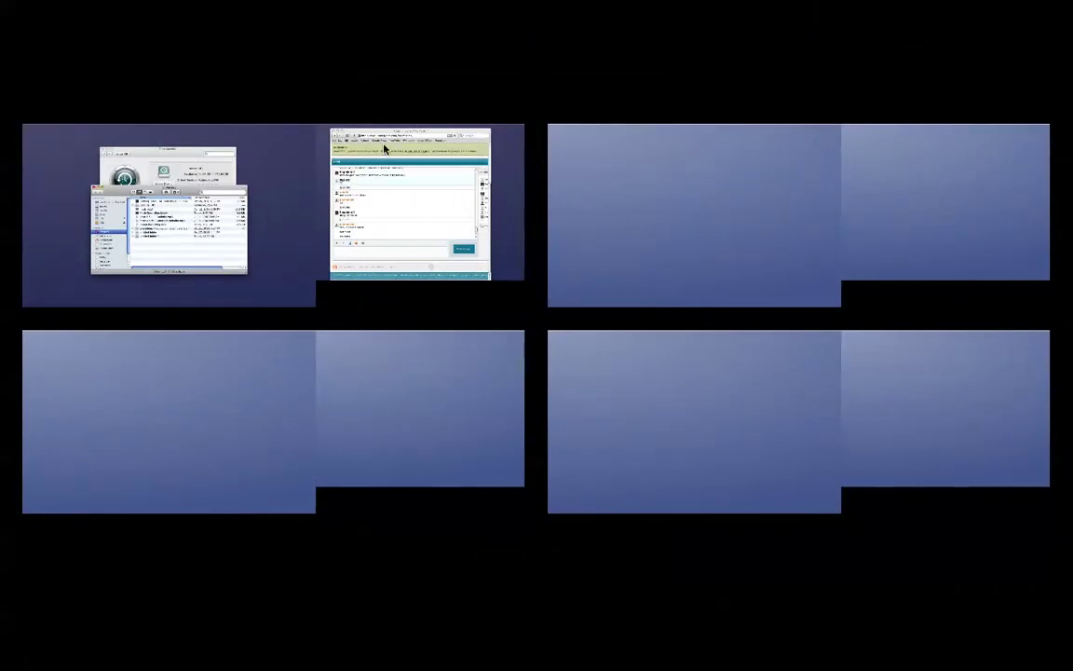
mouse_move(391, 135)
left_mouse_down()
mouse_move(562, 149)
mouse_move(657, 137)
mouse_move(410, 135)
left_mouse_up()
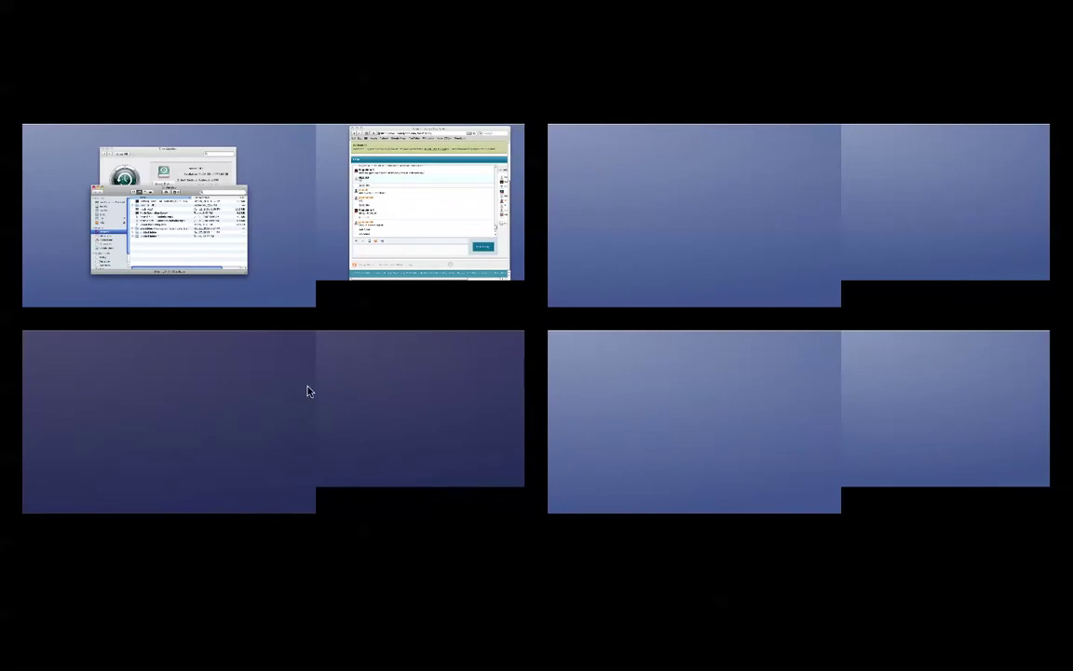
left_click(613, 207)
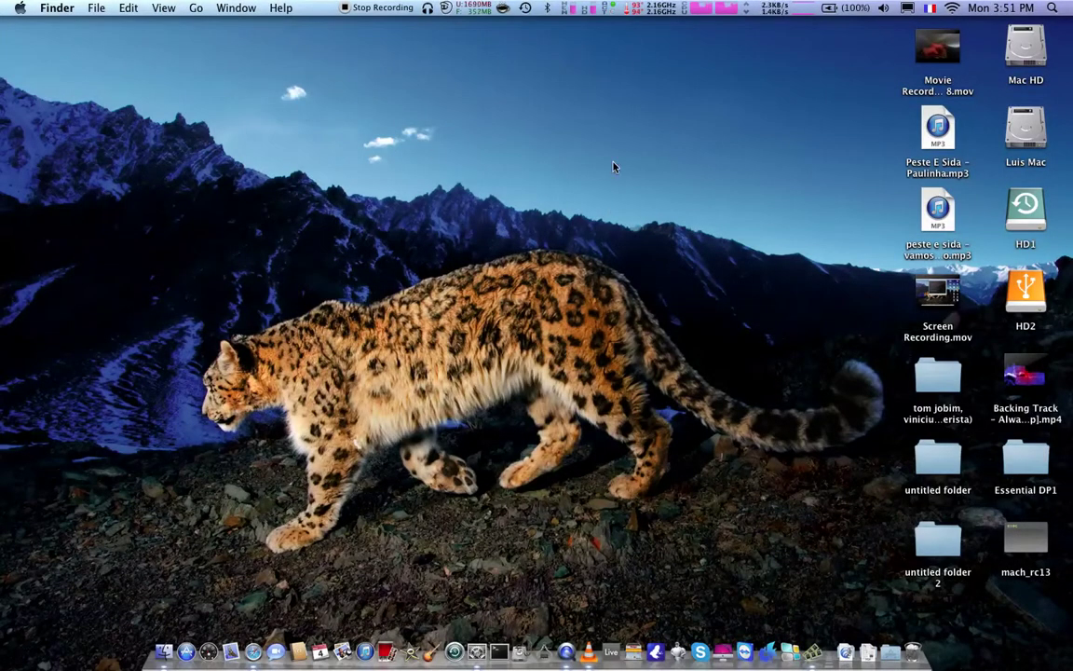
Move the Time Machine window from the first space to the third and the Desktop folder window to the fourth.
key("F8")
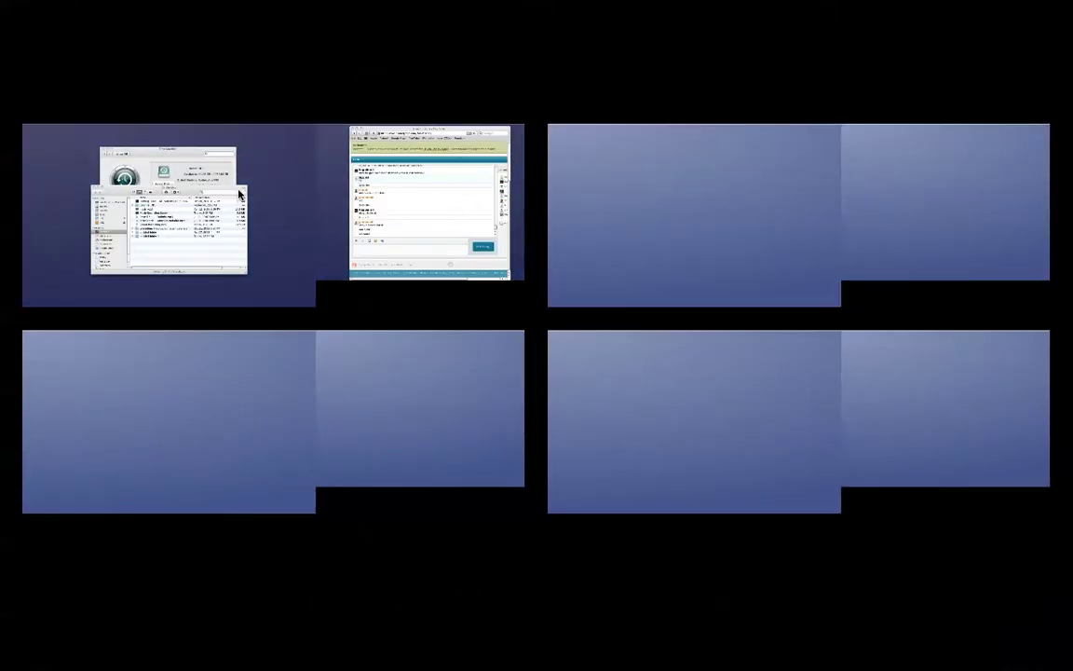
left_click(273, 182)
left_click_drag(373, 88, 309, 85)
key("F8")
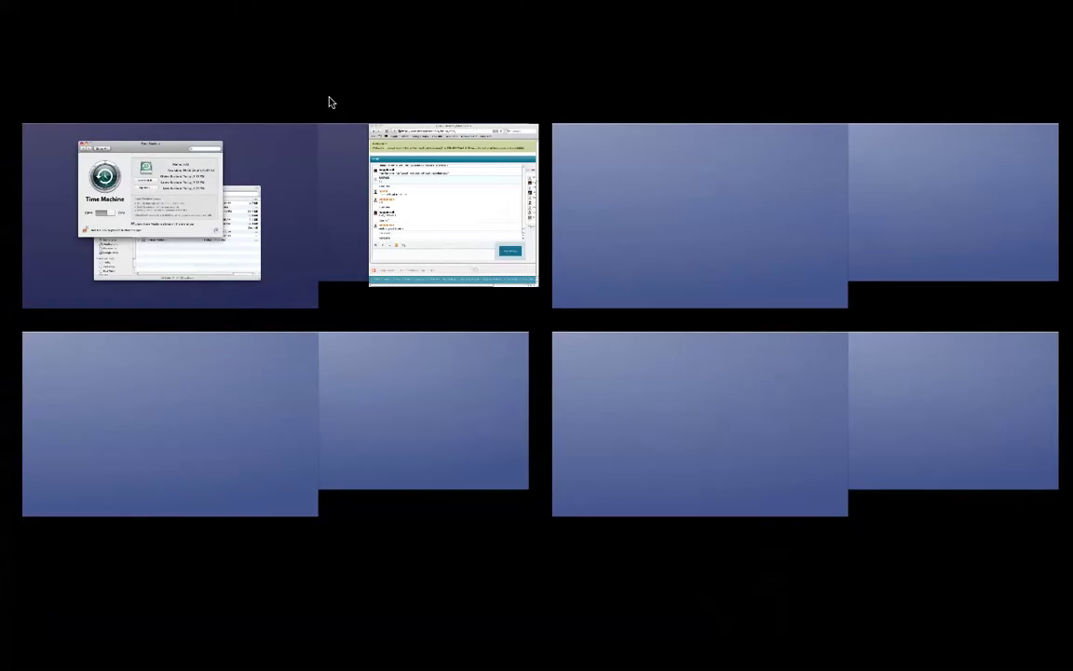
left_click_drag(153, 144, 186, 374)
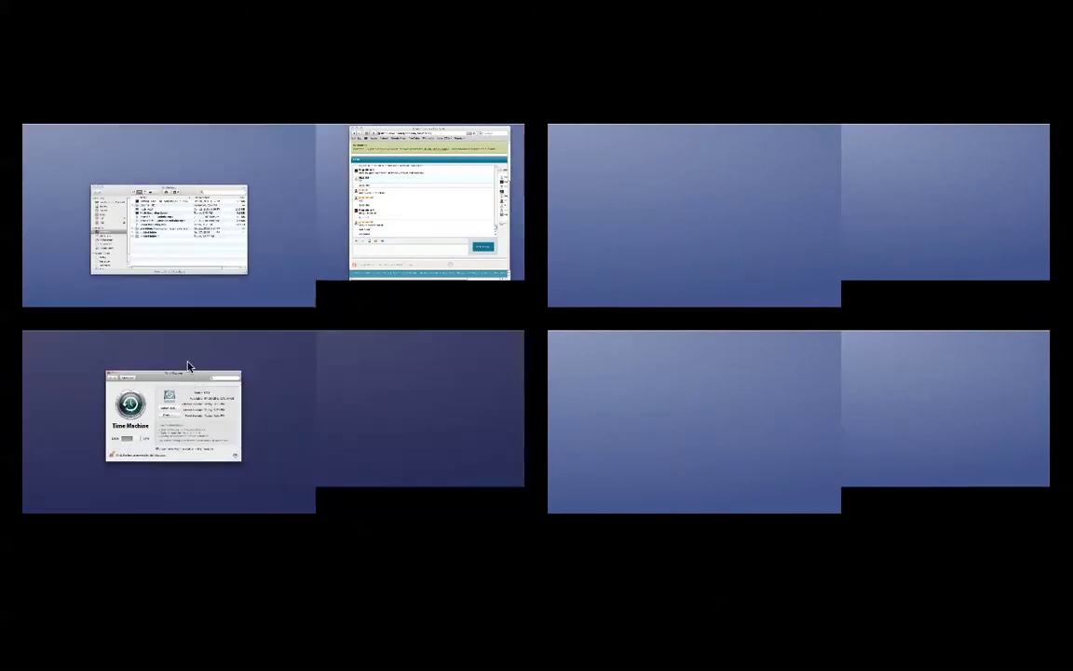
left_click_drag(158, 192, 711, 377)
Visit the second and third spaces to check which windows each one holds.
left_click(554, 219)
key("F8")
left_click(366, 403)
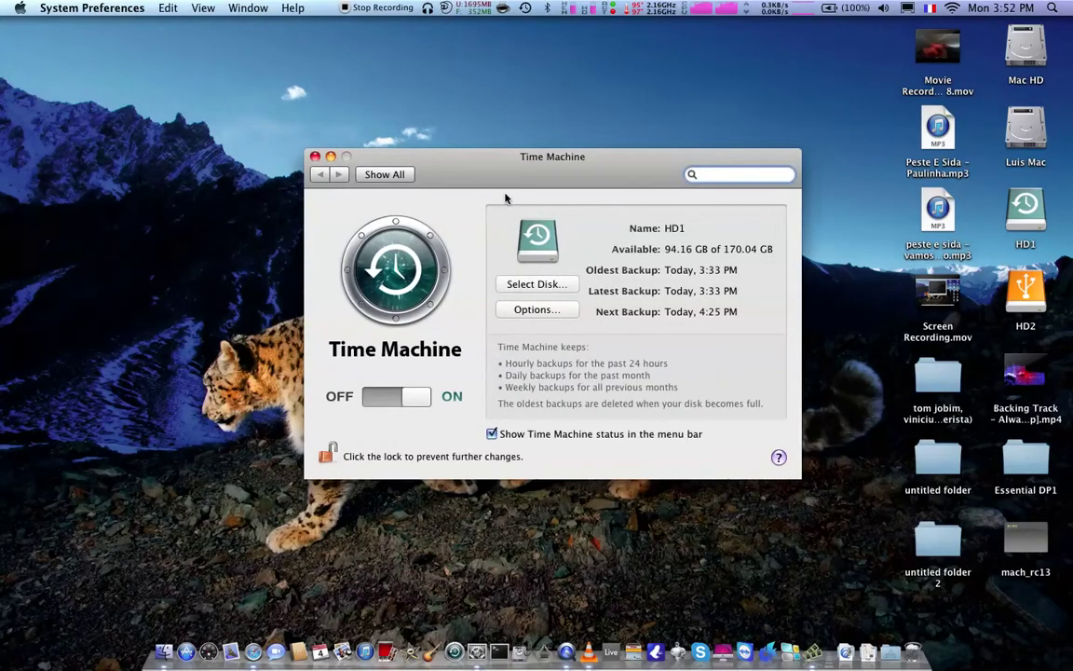
key("F8")
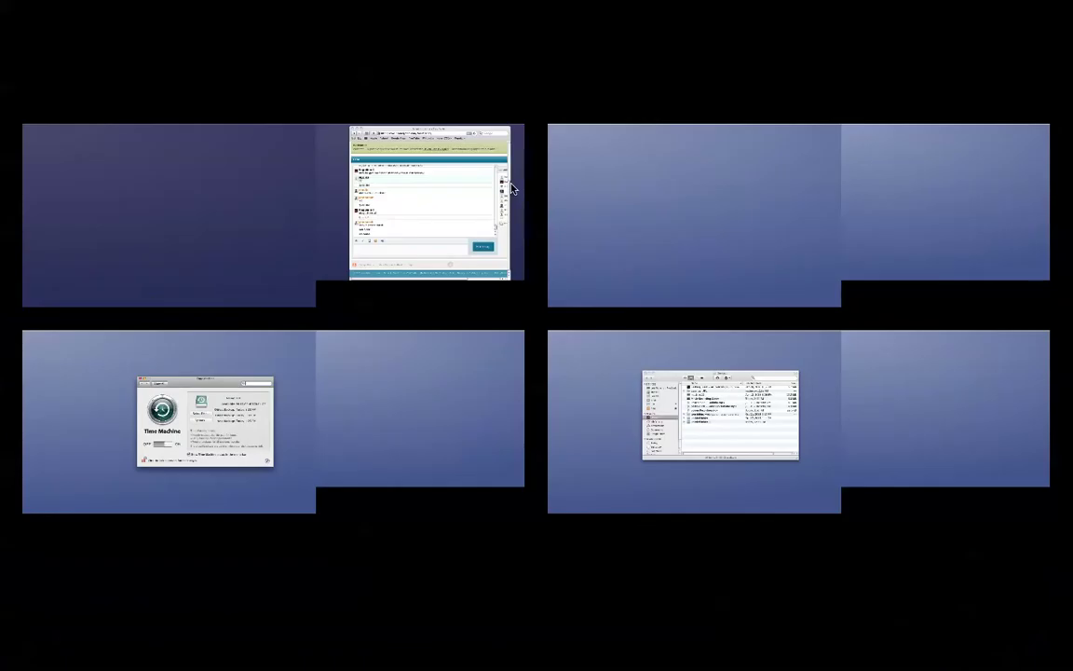
key("F8")
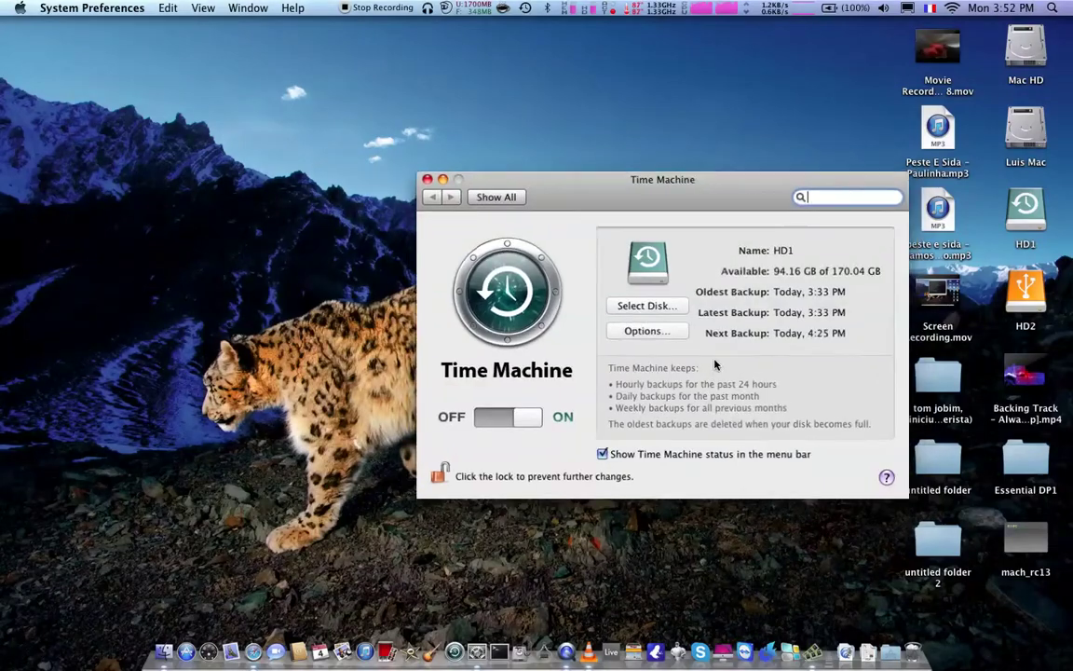
Switch to the fourth space and close the Desktop folder window there.
key("F8")
left_click(713, 360)
left_click_drag(414, 153, 262, 154)
left_click(207, 144)
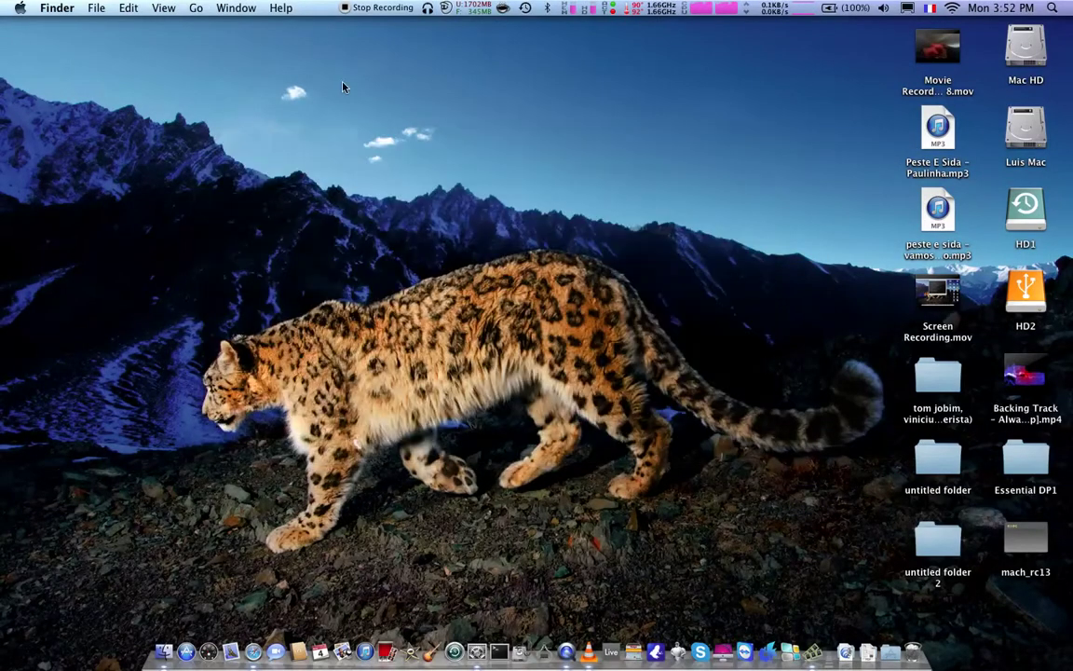
Switch to the third space and close the Time Machine preferences window.
key("F8")
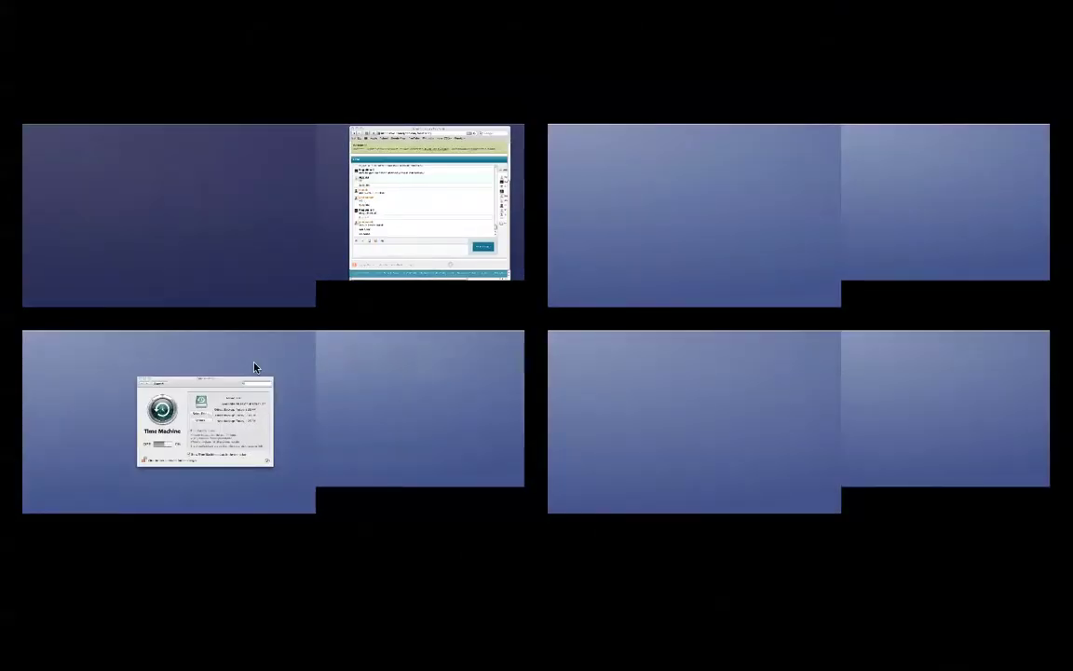
left_click(293, 393)
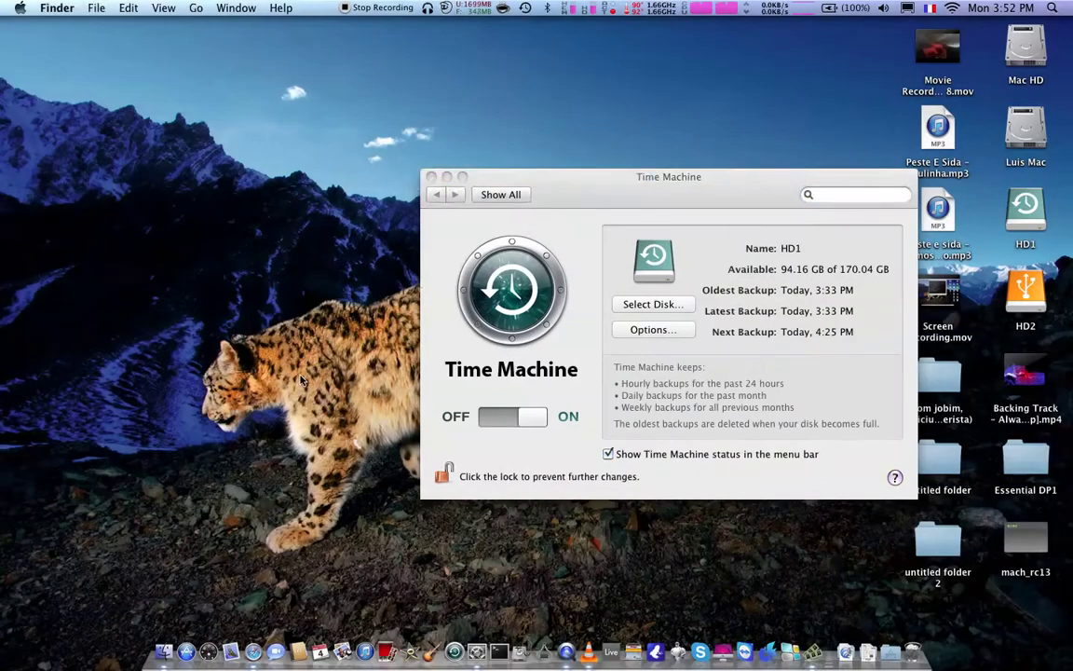
left_click(432, 177)
Return to the first space and check the Spaces overview once more.
key("F8")
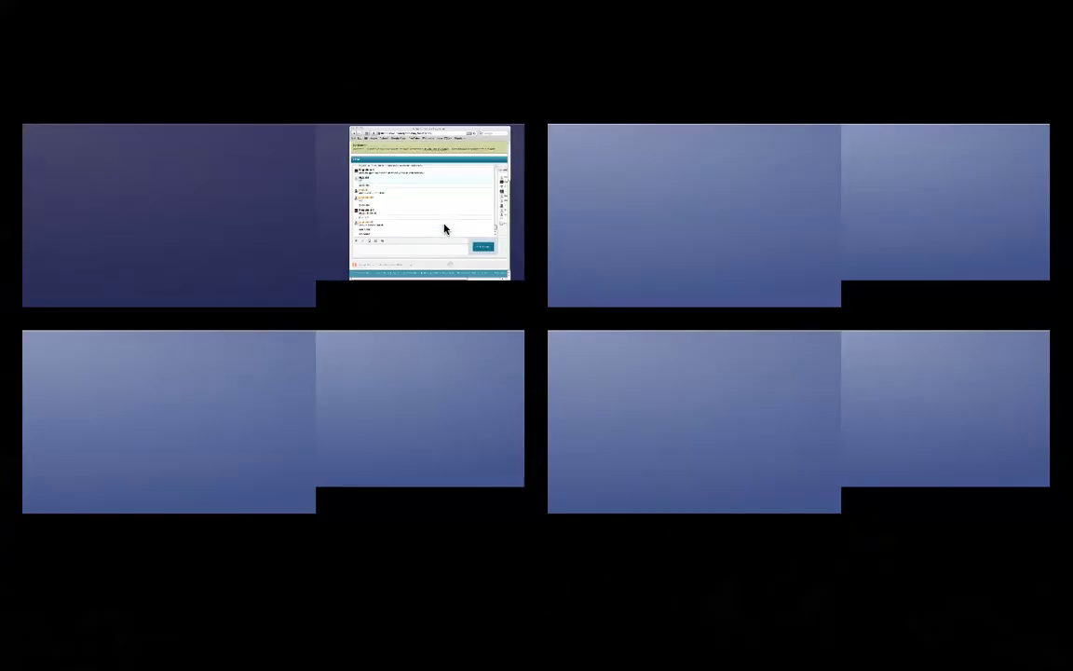
left_click(272, 157)
key("F8")
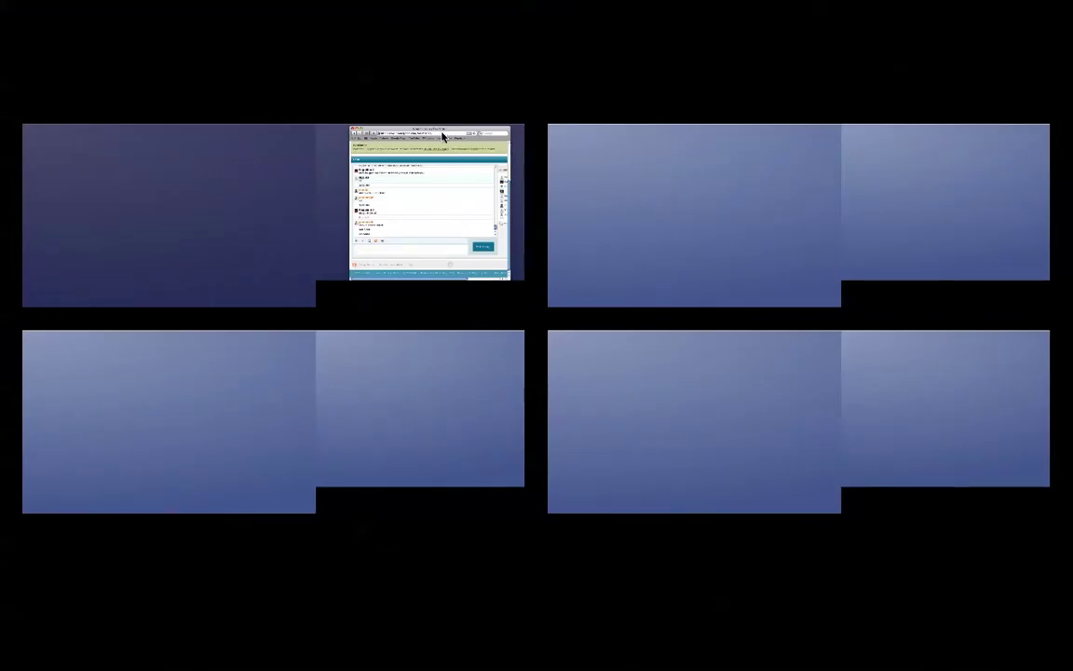
key("F8")
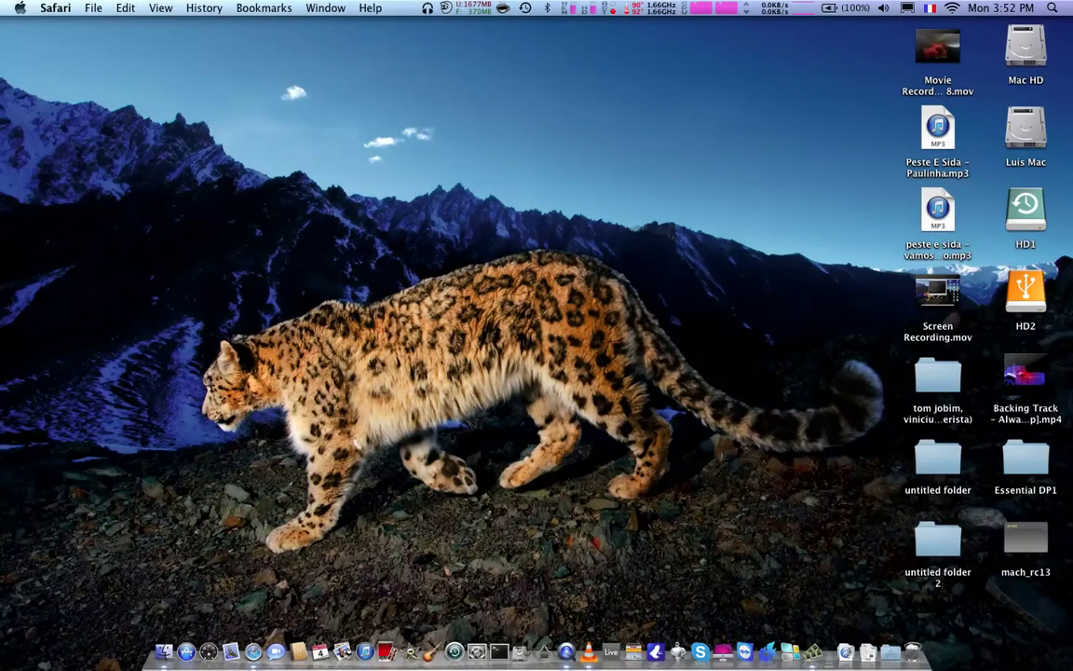
Switch back and forth between neighbouring spaces and bring the Safari forum chat window onto the main display.
key("ctrl+Right")
left_click_drag(1017, 67, 881, 62)
key("ctrl+Left")
key("ctrl+Right")
left_click_drag(387, 40, 522, 70)
key("ctrl+Left")
key("ctrl+Right")
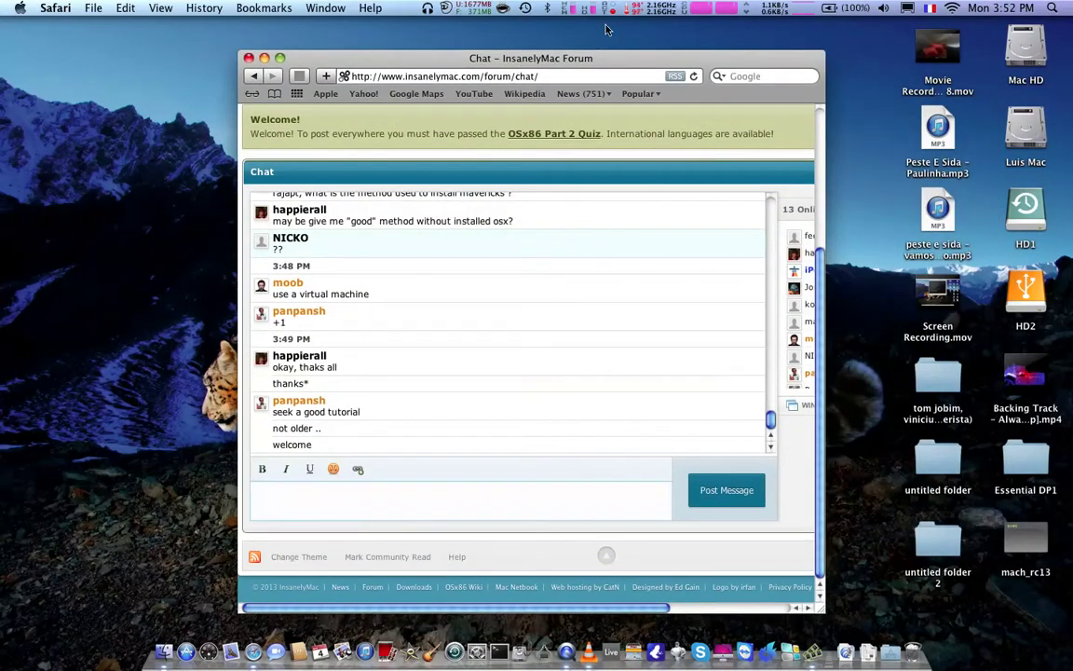
Inspect the CPU load and the disk usage details in the system monitor readouts, then dismiss them.
left_click(638, 8)
left_click(704, 11)
left_click(704, 11)
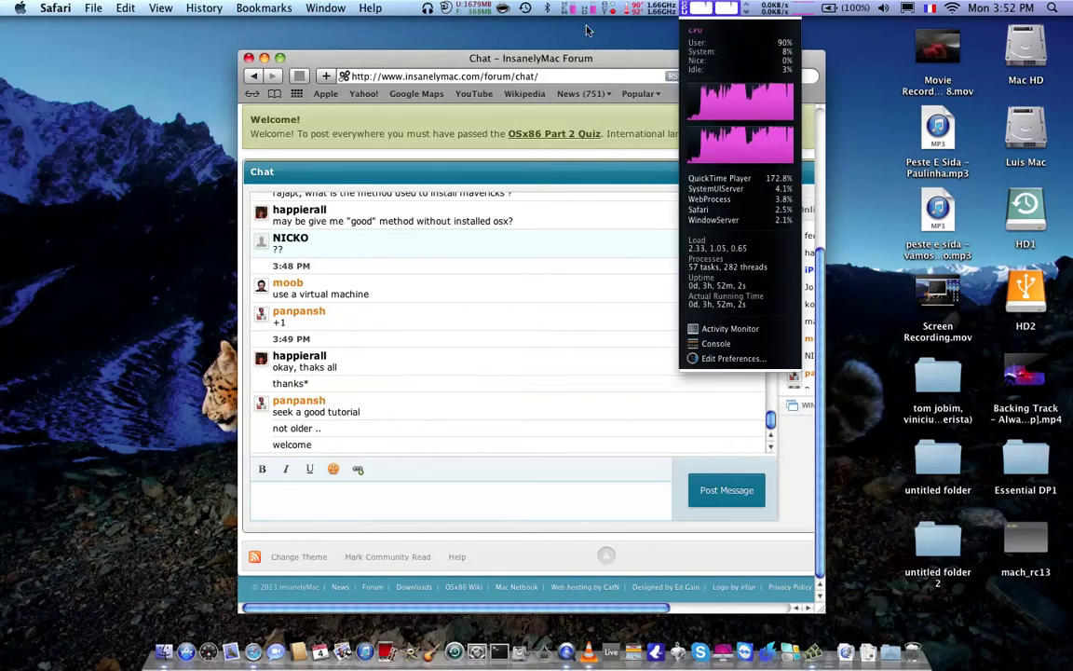
left_click(652, 33)
left_click(592, 11)
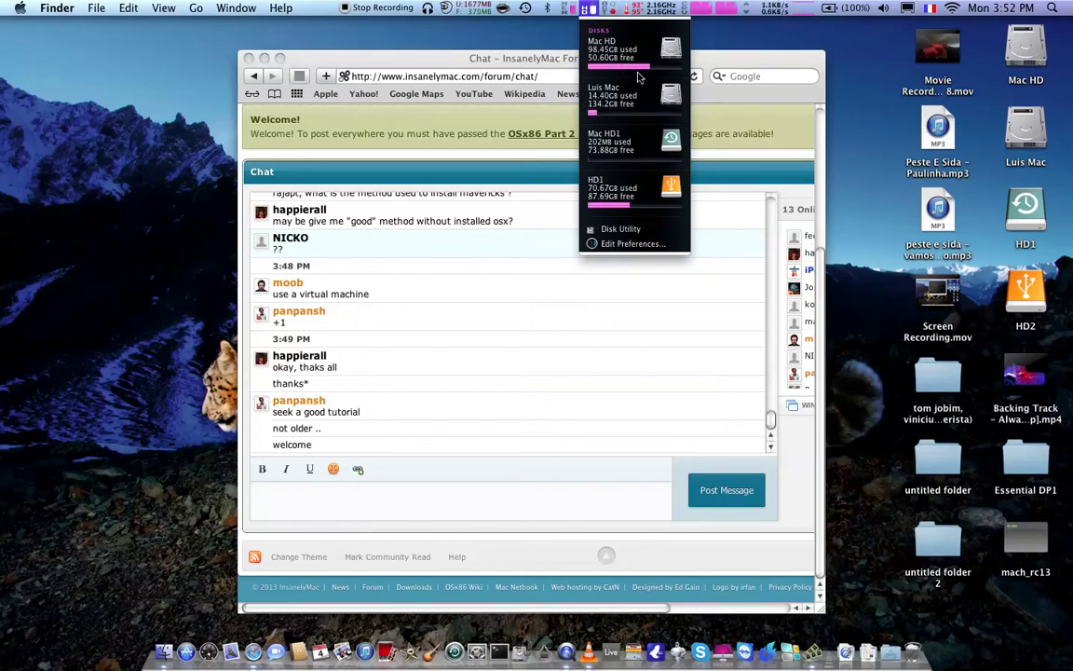
left_click(850, 304)
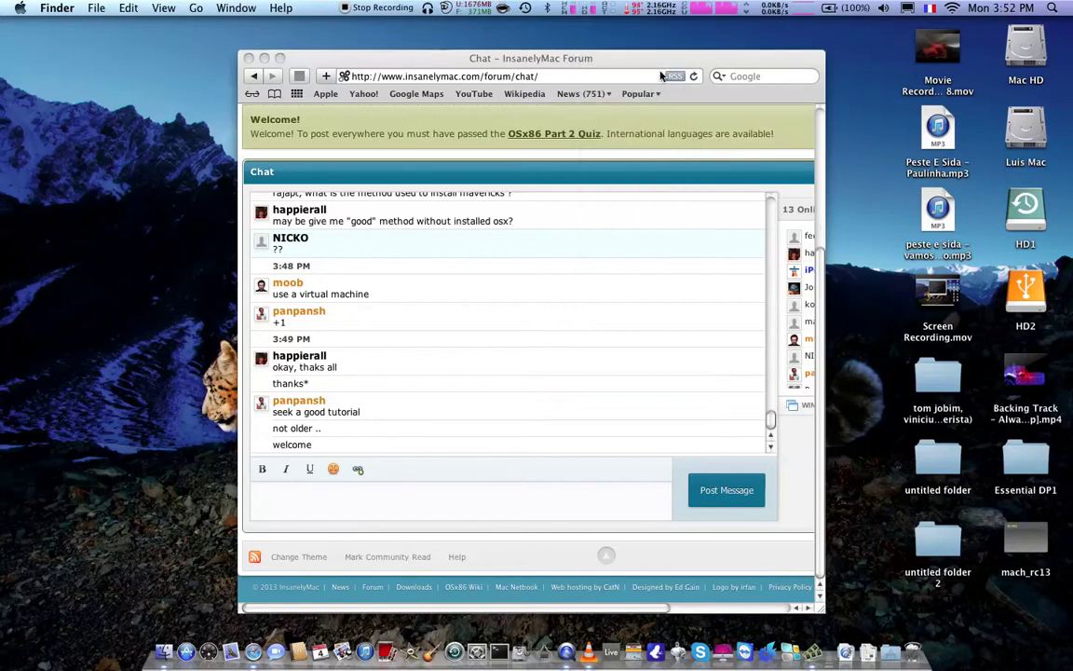
Reposition the InsanelyMac forum chat window just below the menu bar and minimize it.
left_click_drag(577, 62, 527, 43)
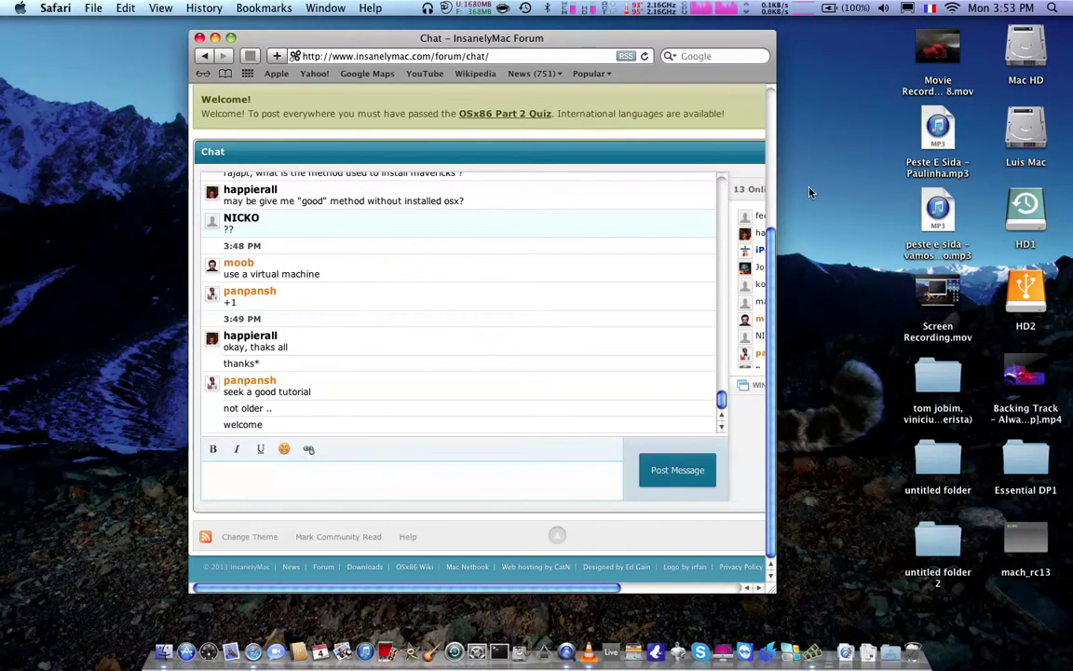
left_click_drag(519, 43, 568, 29)
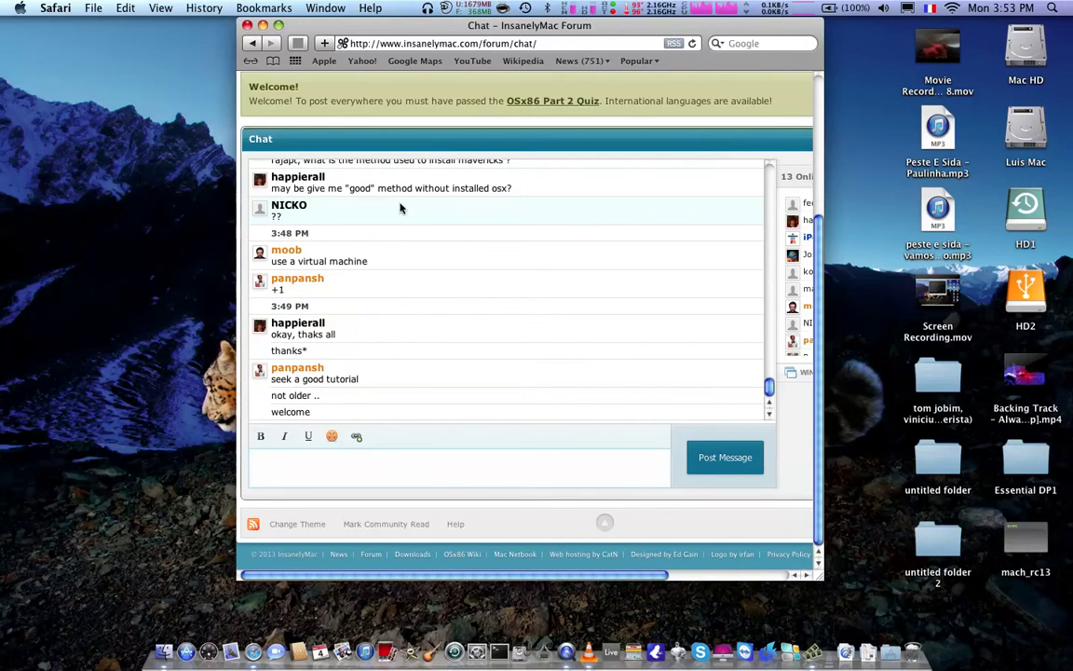
left_click(263, 26)
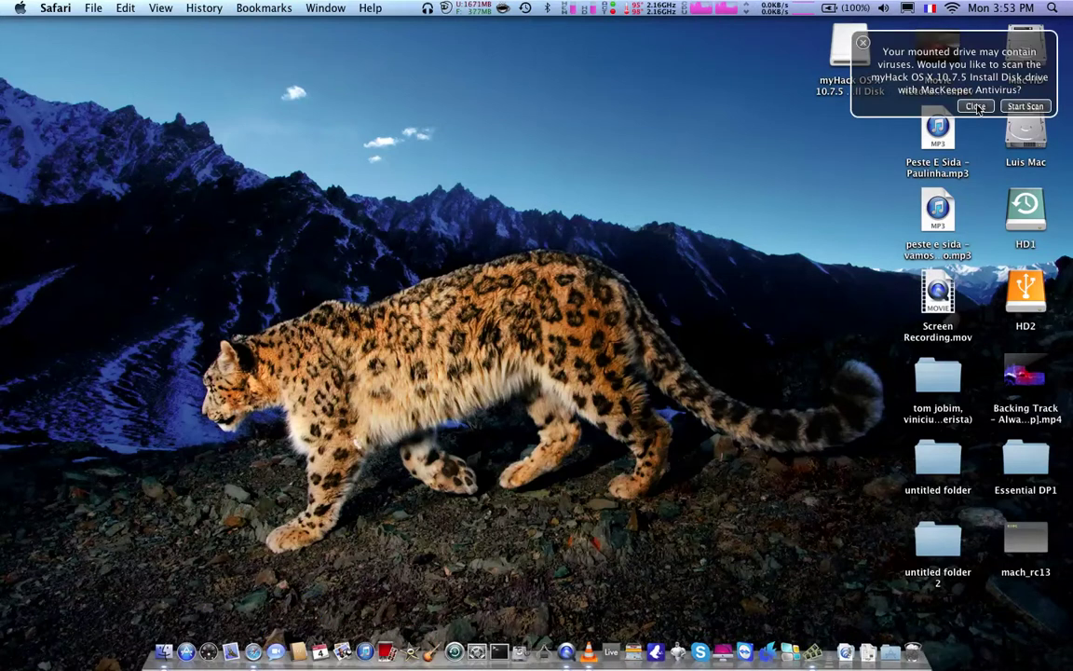
Dismiss the antivirus scan offer, open the myHack OS X 10.7.5 Install Disk, and reposition its window.
left_click(974, 106)
double_click(861, 60)
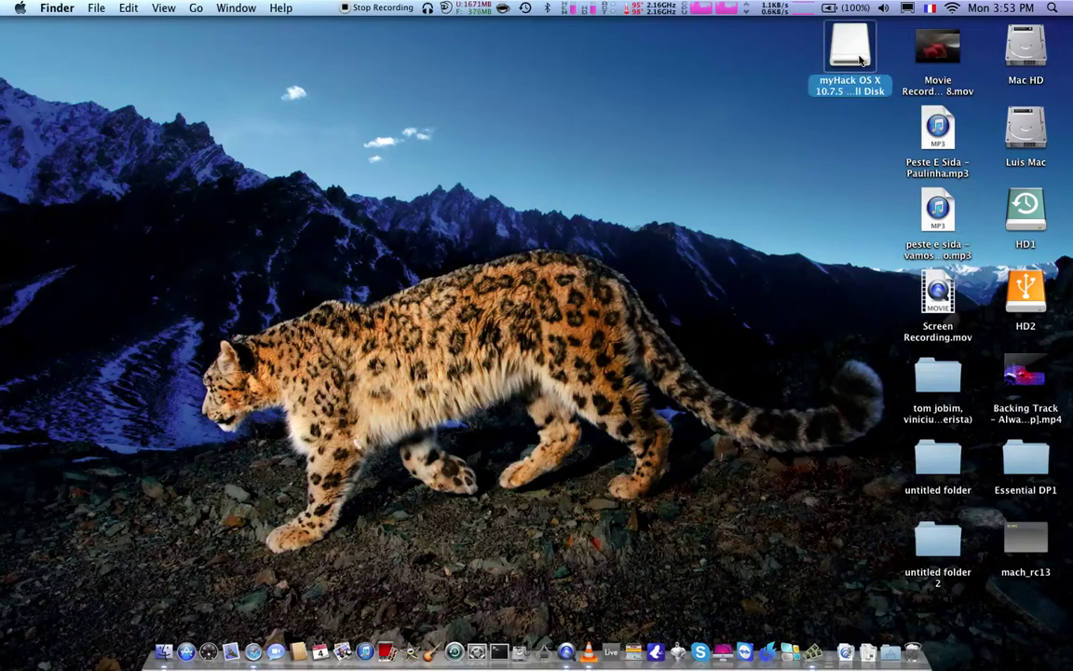
left_click_drag(522, 137, 254, 84)
Look through the install disk's file list and collapse its Extra folder.
scroll(410, 201, "down", 5)
scroll(467, 203, "up", 10)
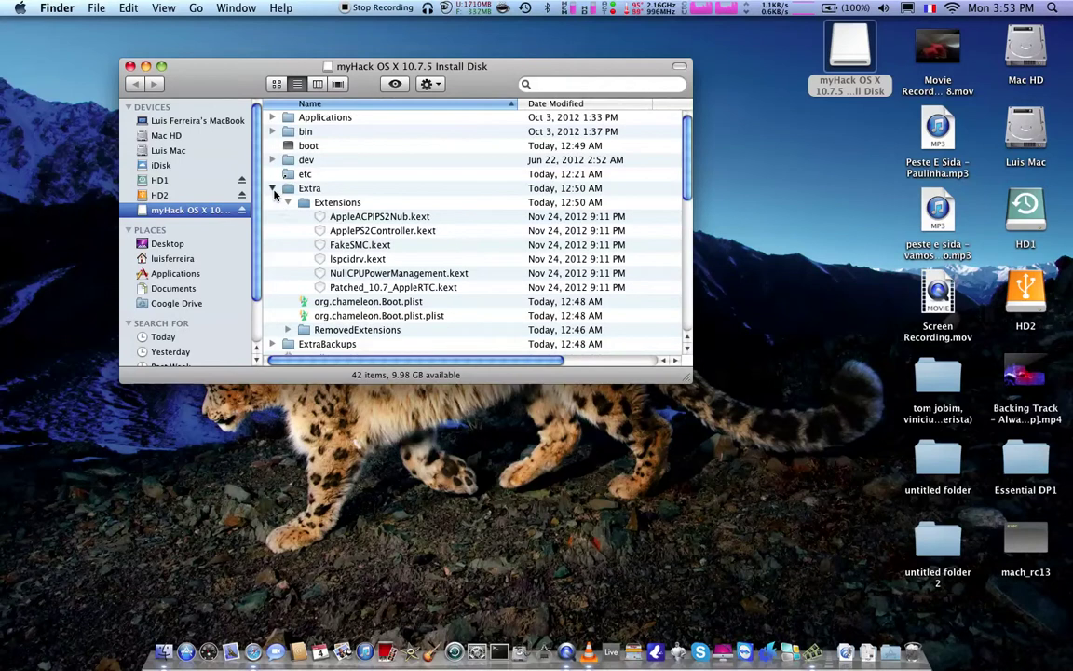
left_click(272, 189)
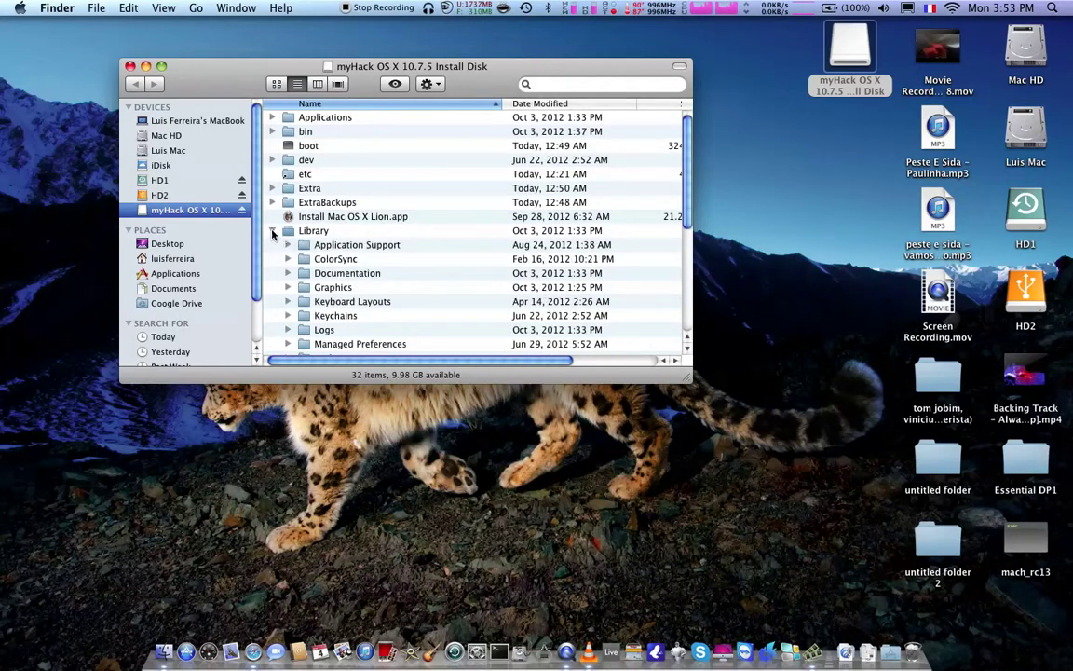
Collapse the Library folder on the install disk, expand the System folder, and look through the root file list.
left_click(272, 231)
scroll(429, 272, "down", 2)
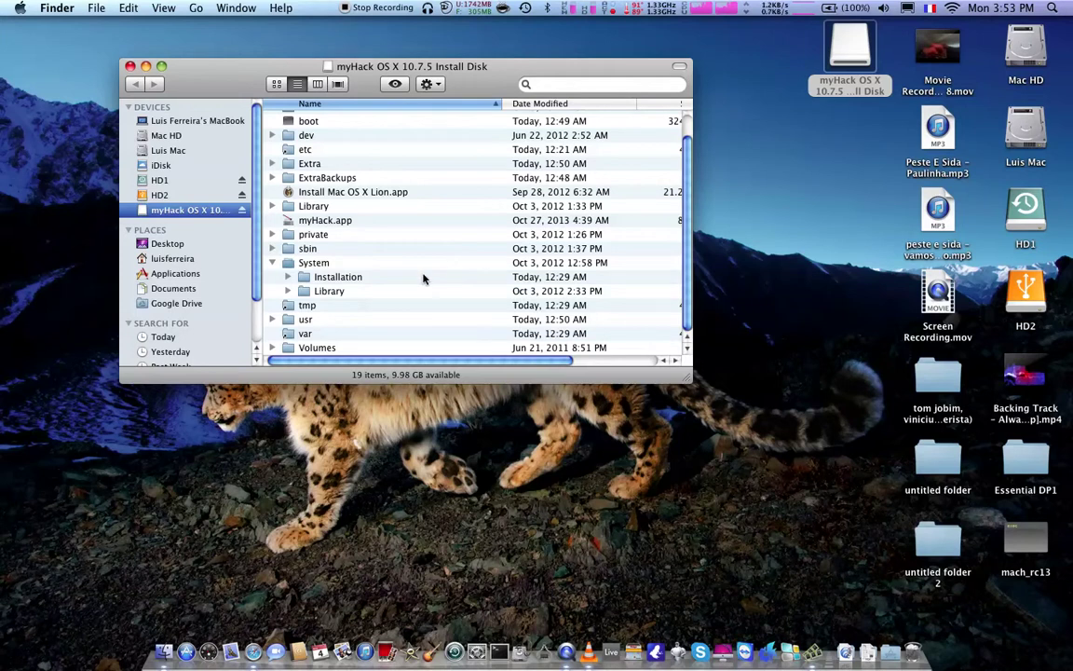
scroll(685, 219, "up", 2)
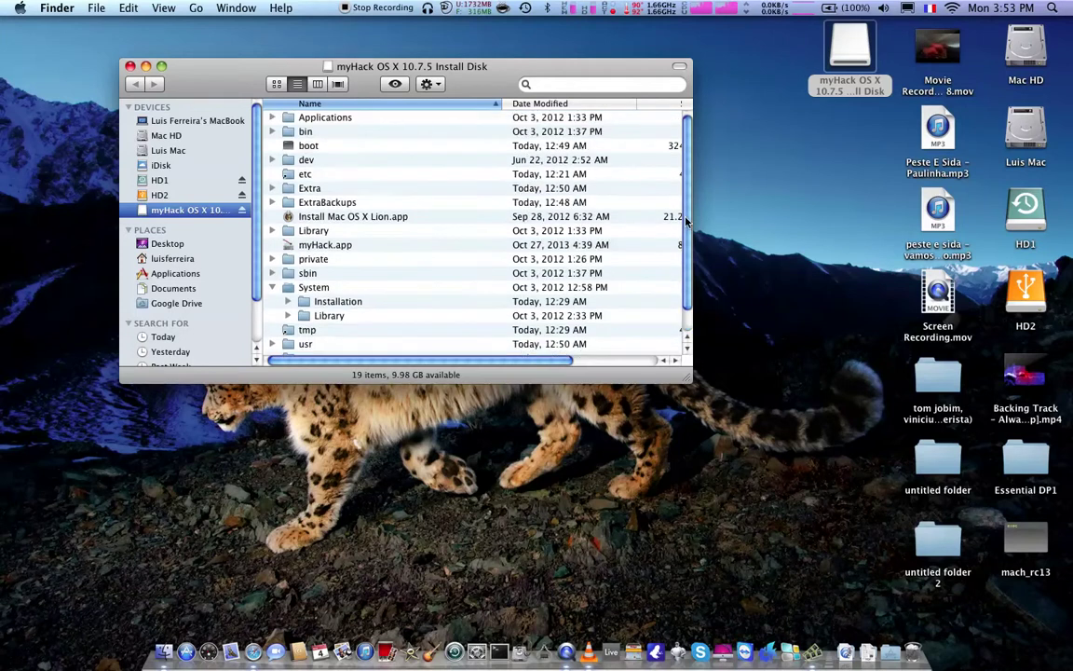
scroll(617, 231, "down", 2)
left_click_drag(530, 365, 494, 363)
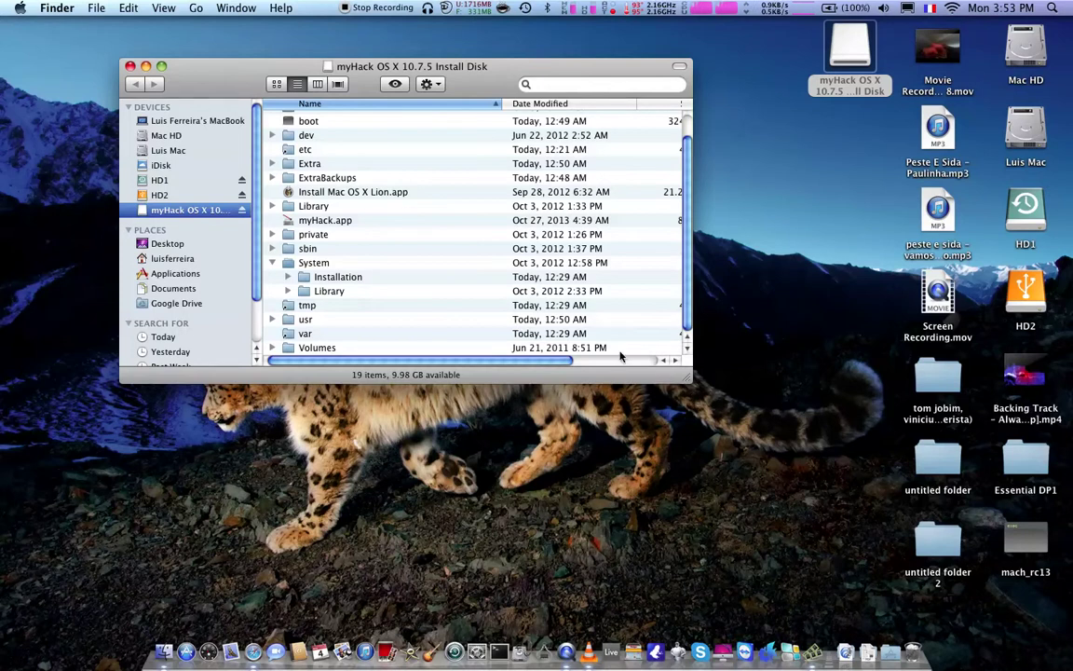
scroll(454, 283, "up", 2)
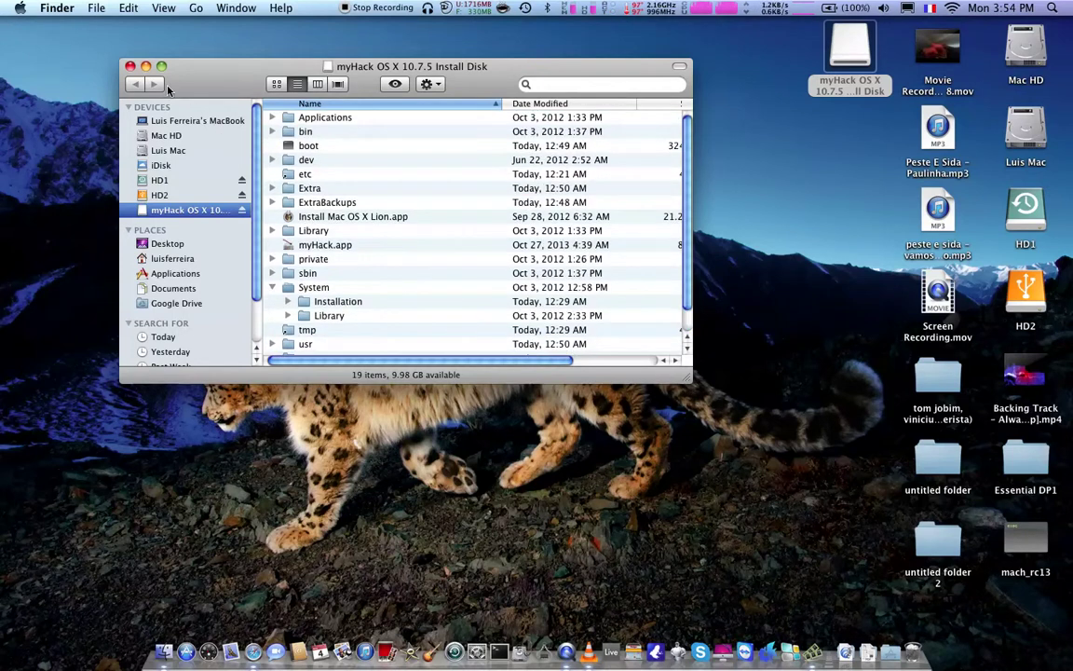
Reposition the install disk window just below the menu bar and review the disk's file list.
left_click_drag(220, 80, 318, 39)
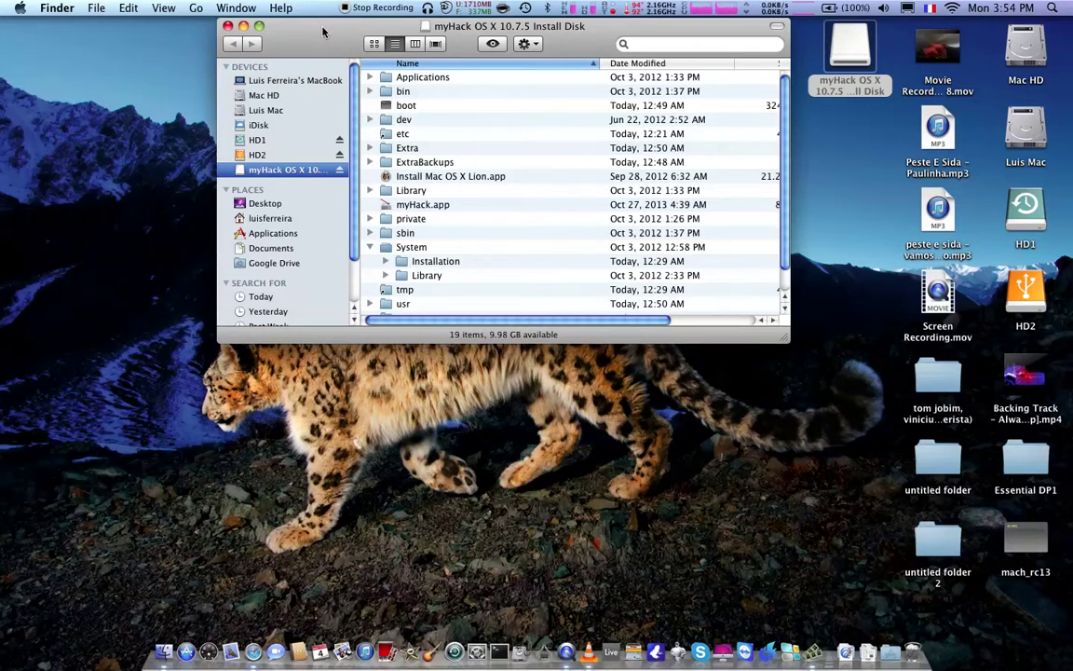
left_click_drag(324, 33, 321, 32)
scroll(784, 135, "down", 1)
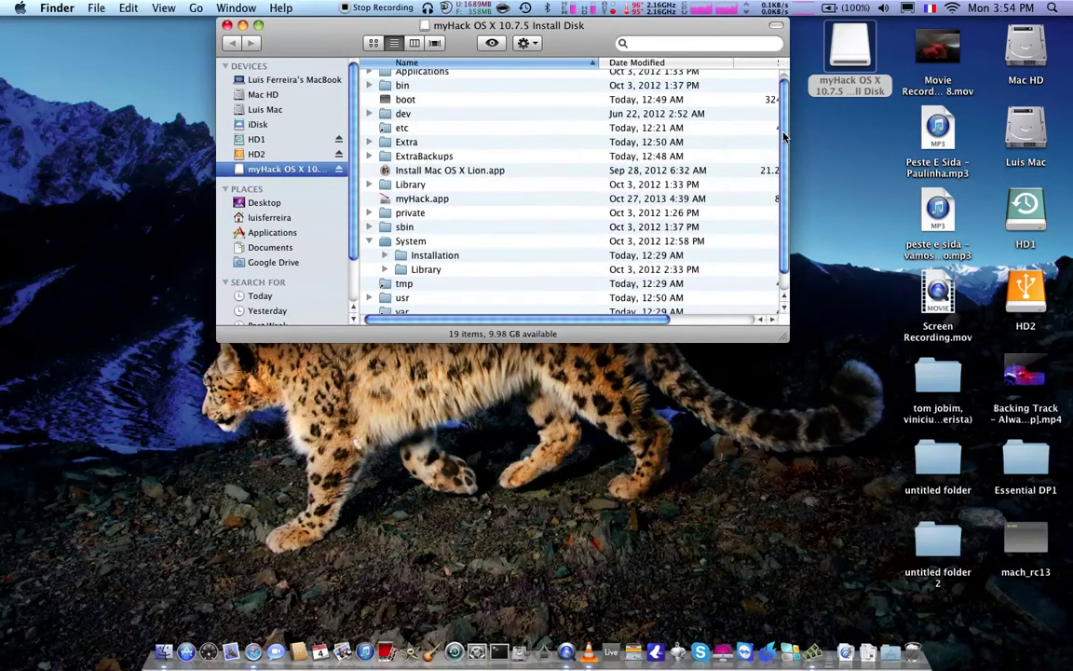
scroll(784, 135, "down", 2)
scroll(784, 172, "up", 3)
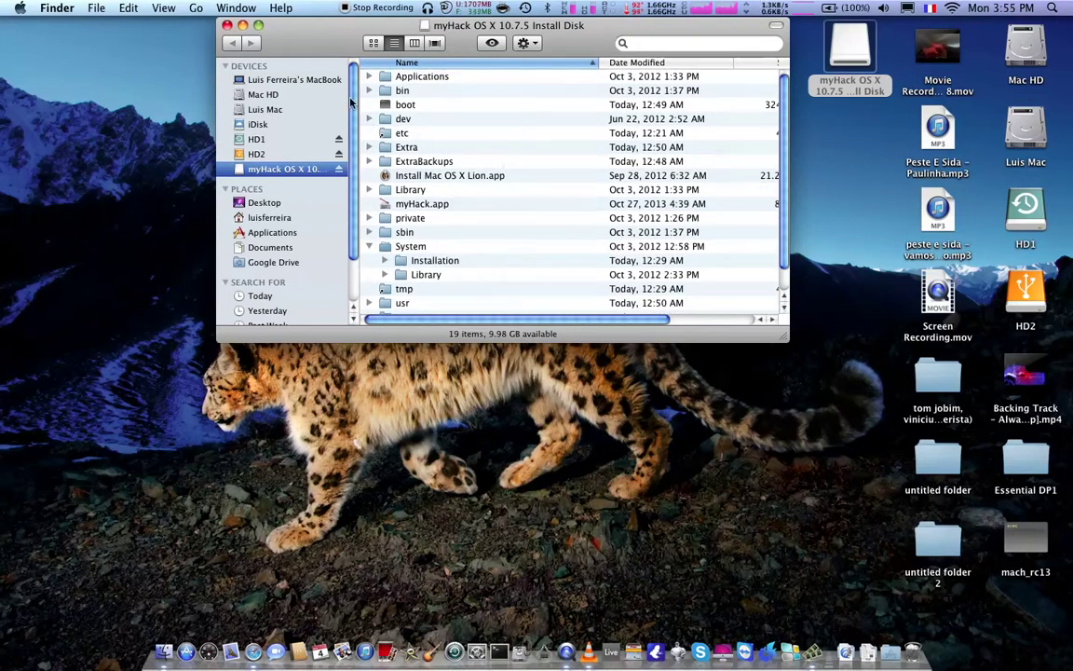
left_click_drag(300, 37, 337, 39)
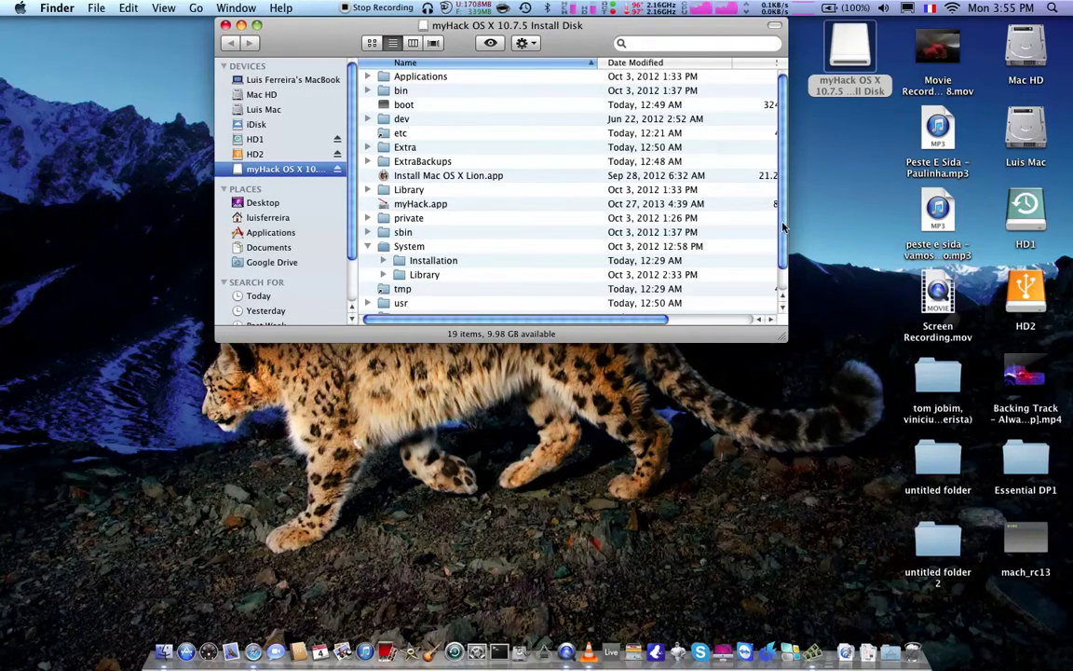
Open untitled folder 2, inspect the contents of its Niresh12495-Lion-10.7.3-V2 folder, and close the folder window.
left_click(953, 546)
double_click(952, 545)
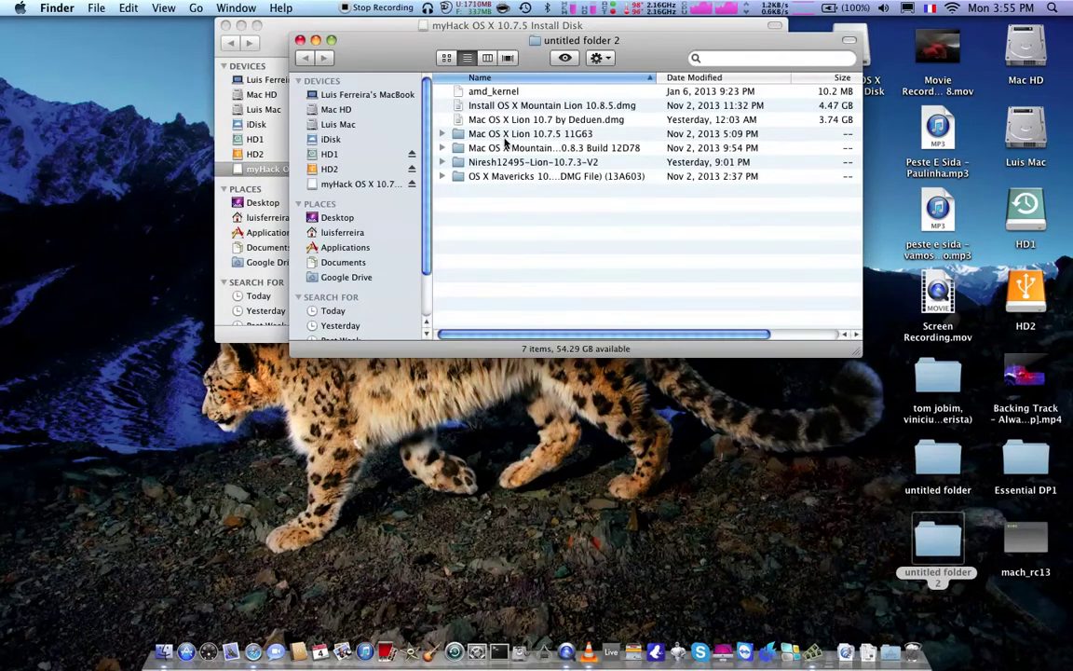
left_click(587, 121)
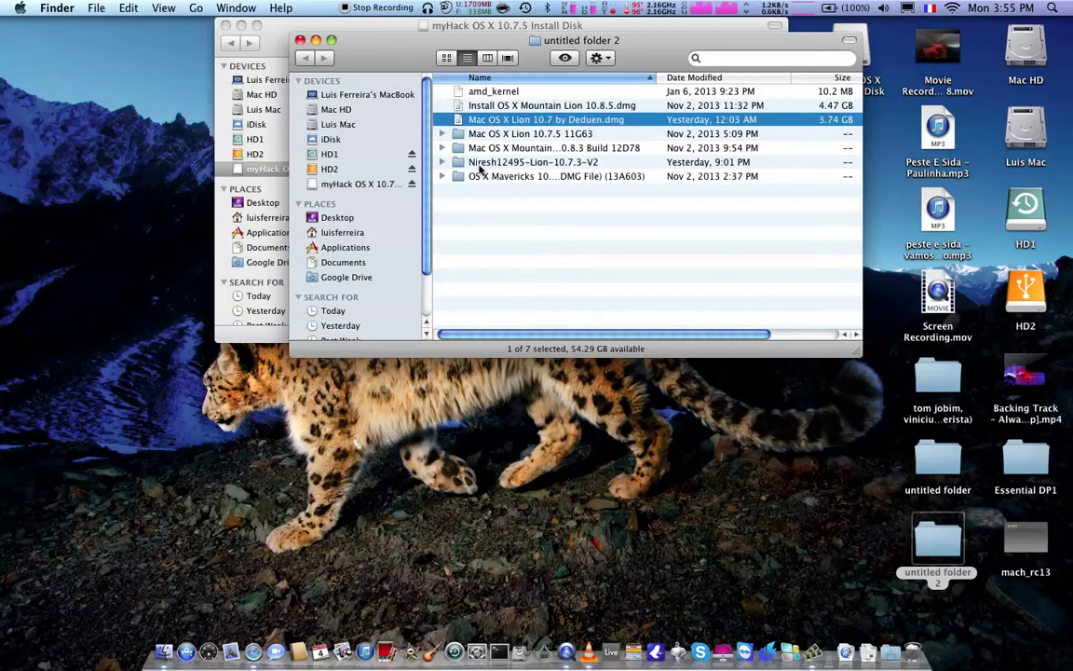
left_click(480, 164)
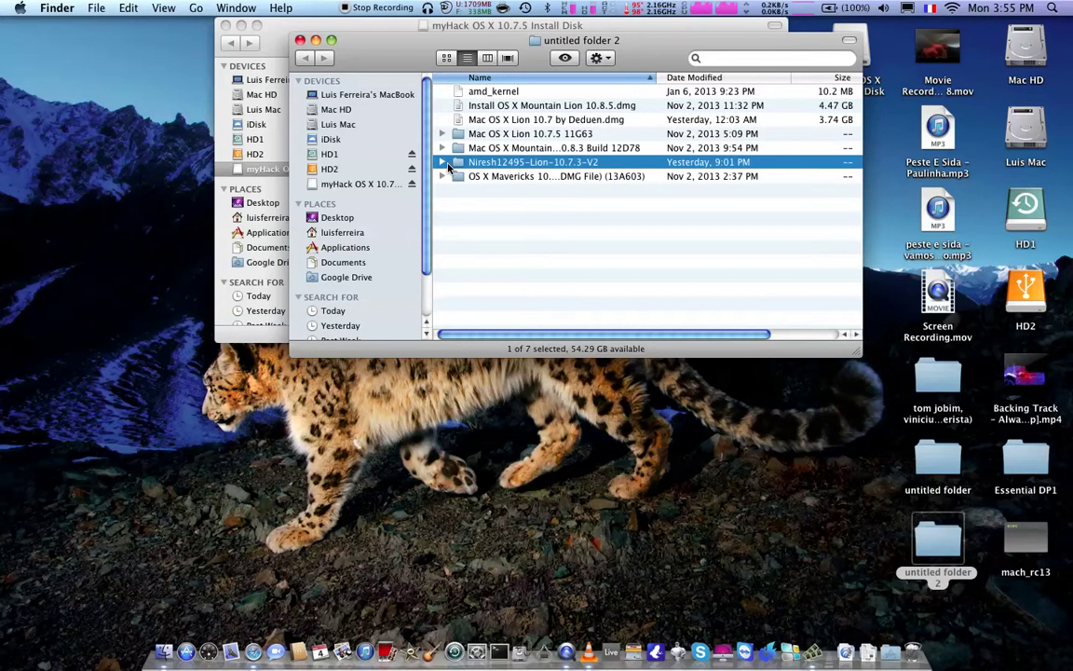
left_click(443, 163)
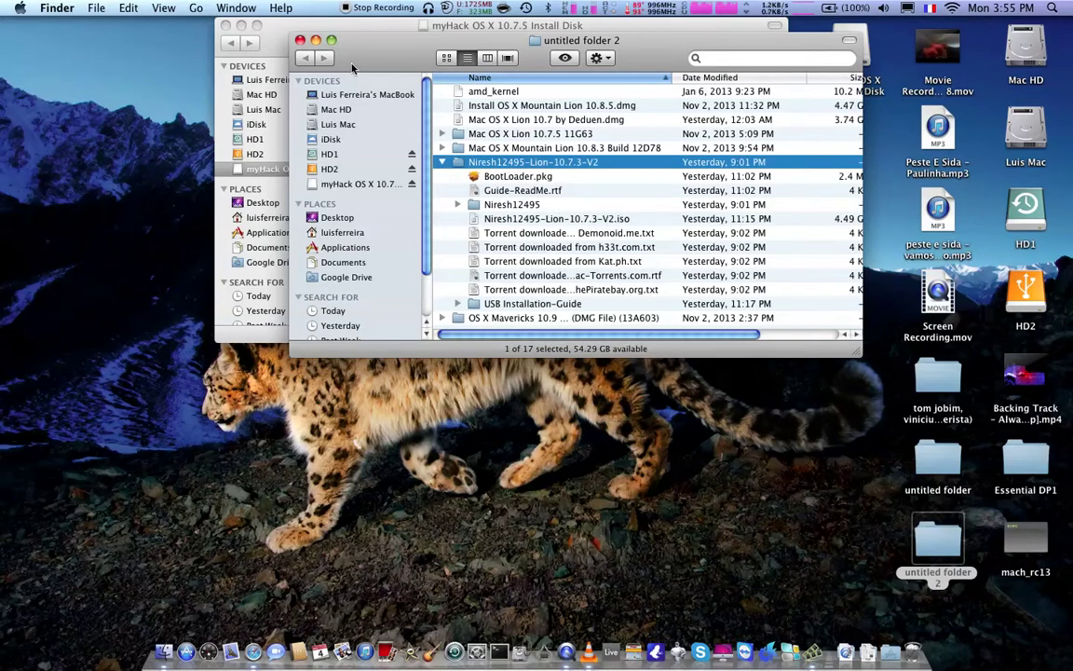
left_click(300, 40)
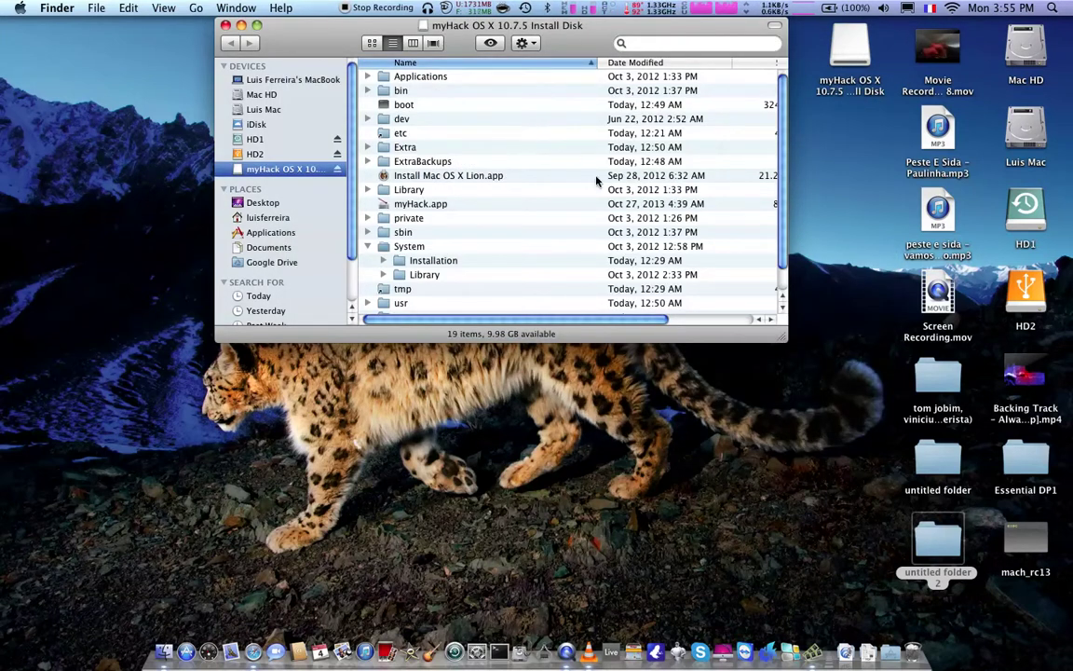
Look through the install disk's file list down to the Volumes folder and shift its window slightly.
scroll(785, 158, "down", 2)
scroll(785, 140, "up", 2)
scroll(785, 124, "down", 2)
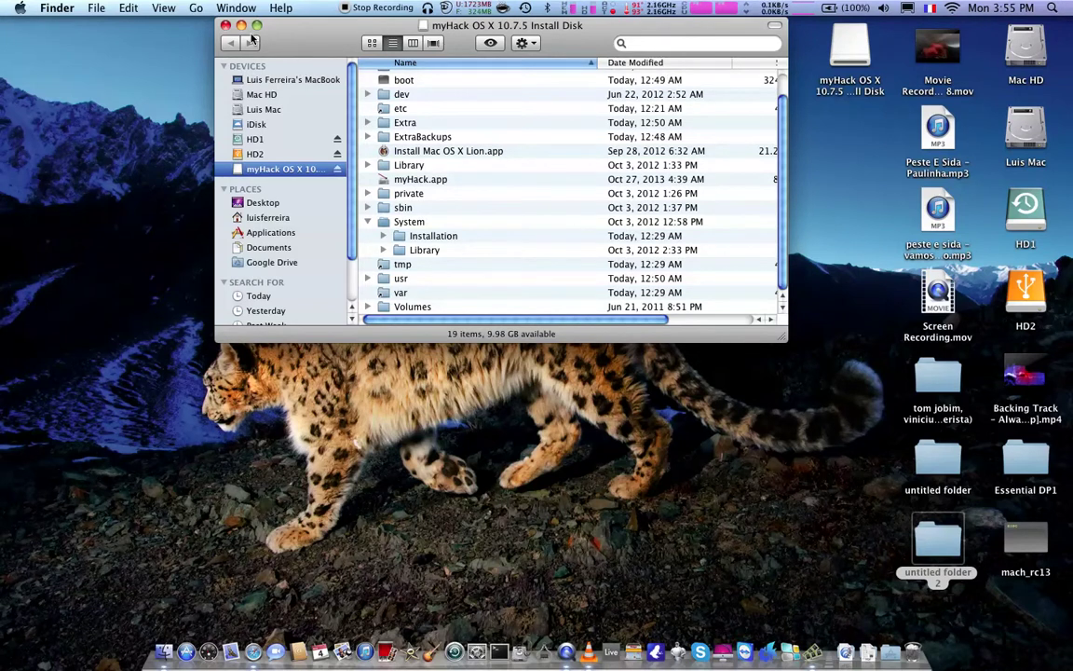
mouse_move(289, 37)
left_mouse_down()
mouse_move(325, 69)
mouse_move(301, 68)
mouse_move(298, 36)
mouse_move(287, 34)
left_mouse_up()
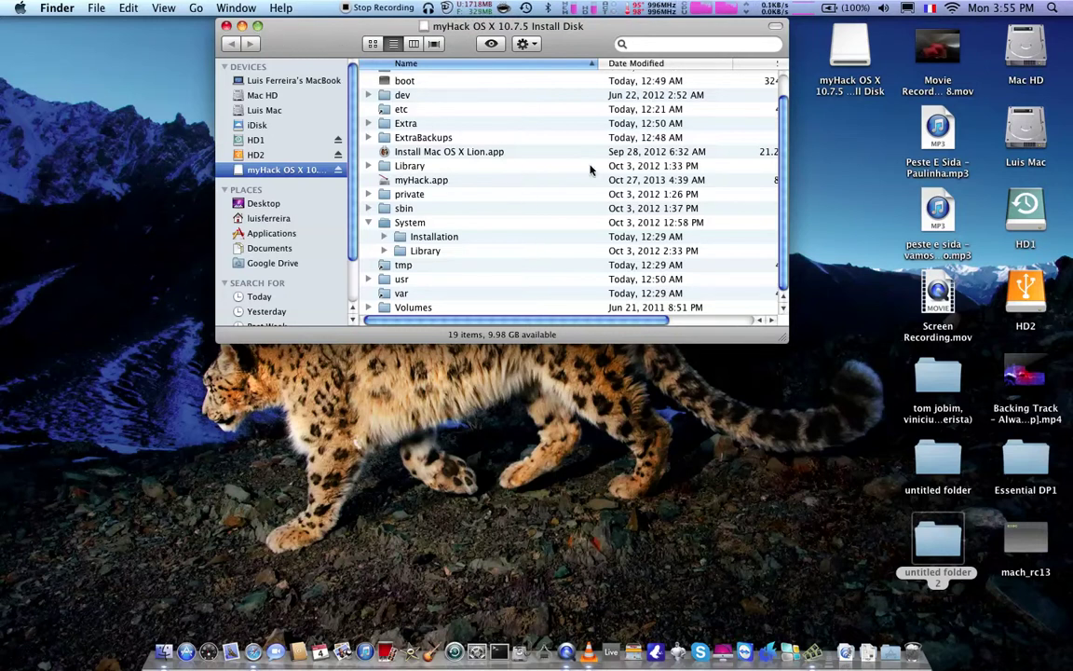
mouse_move(667, 32)
left_mouse_down()
mouse_move(679, 52)
mouse_move(684, 32)
left_mouse_up()
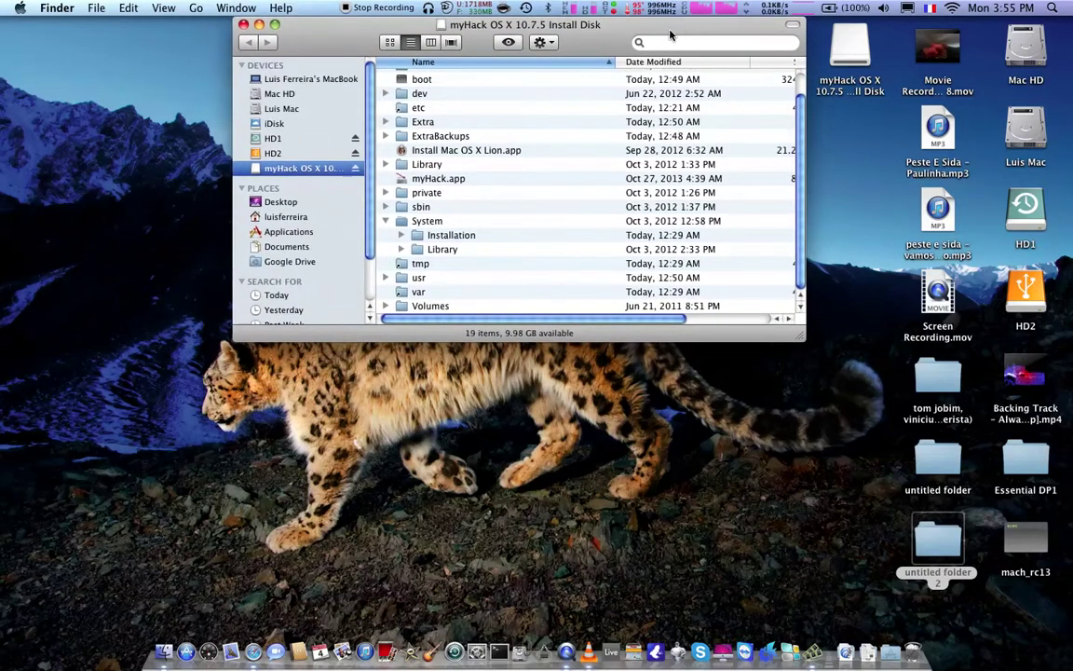
View the audio output, input and system devices in SoundSource, dismiss the list, and close the install disk window.
left_click(427, 9)
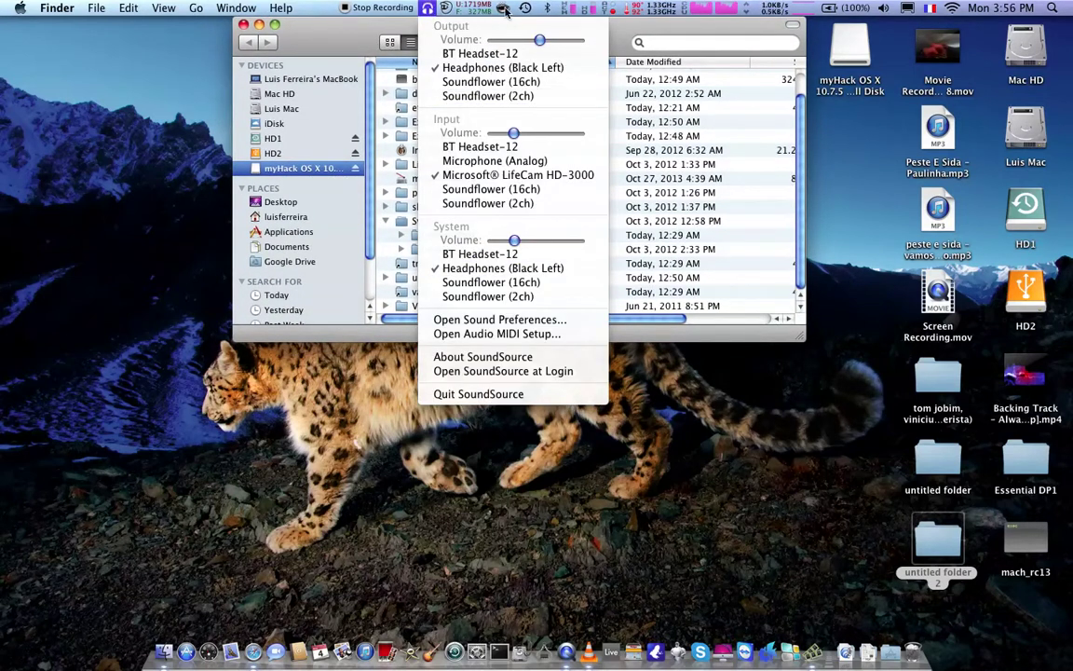
left_click(387, 13)
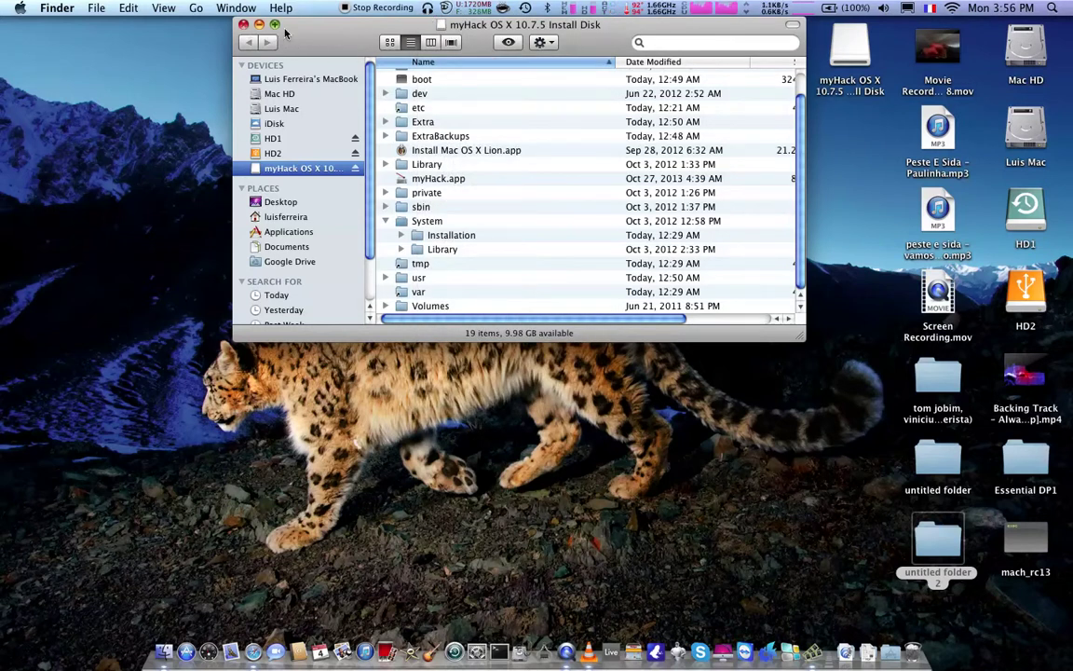
left_click_drag(357, 35, 337, 35)
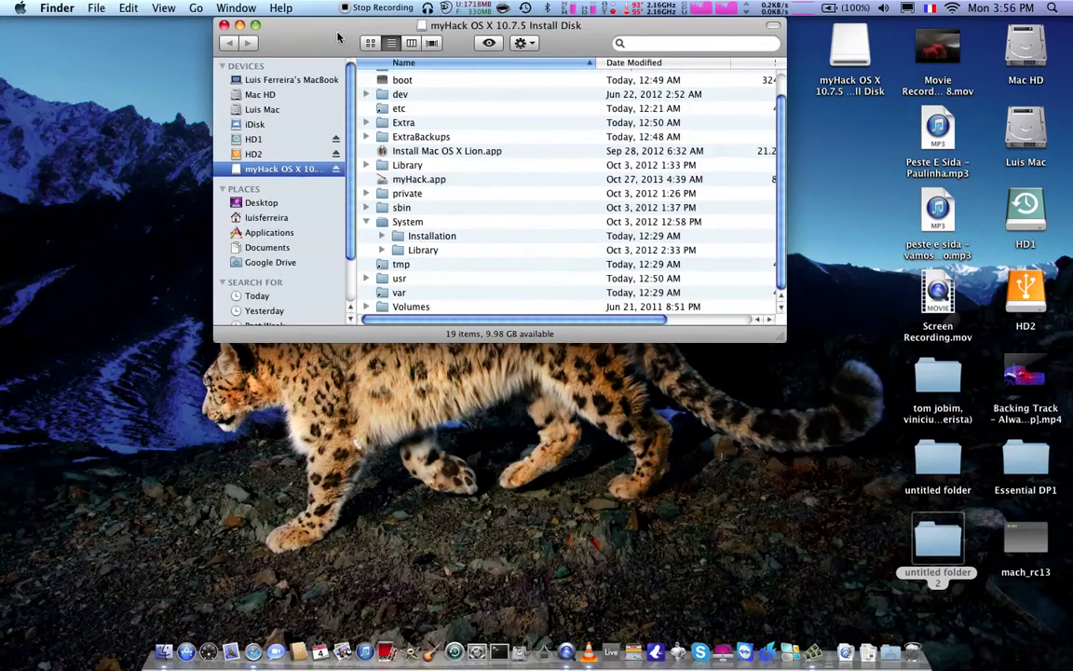
left_click(225, 26)
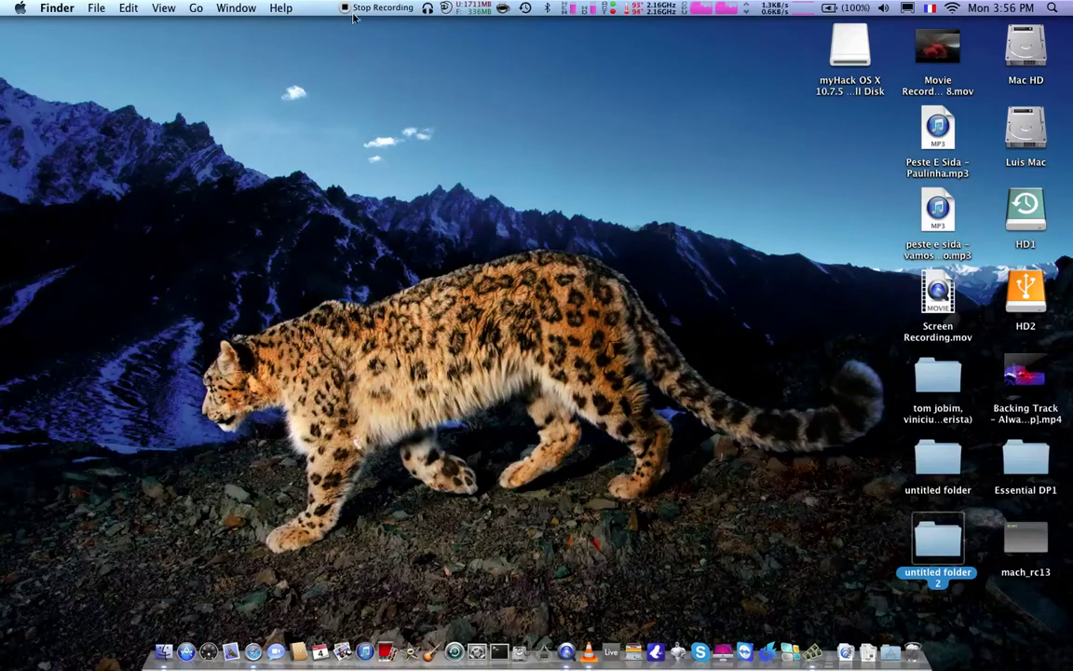